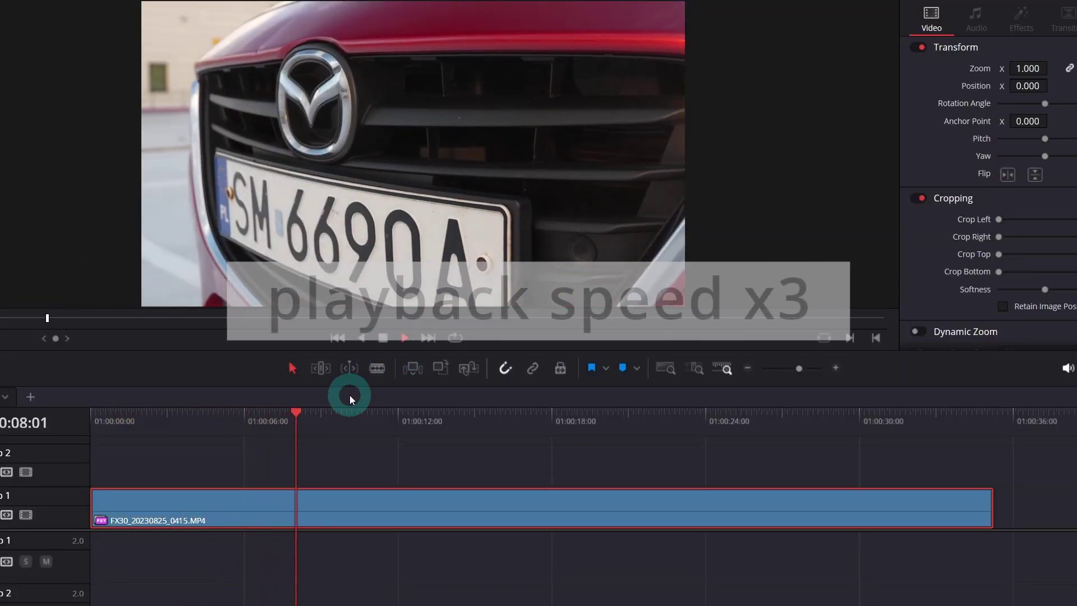
Step: Show the retime controls and the retime curve for the clip FX30_20230825_0415.MP4, with the playhead at 01:00:05:22
{"action": "left_click", "coordinate": [429, 433]}
{"action": "left_click_drag", "start_coordinate": [429, 433], "coordinate": [808, 426]}
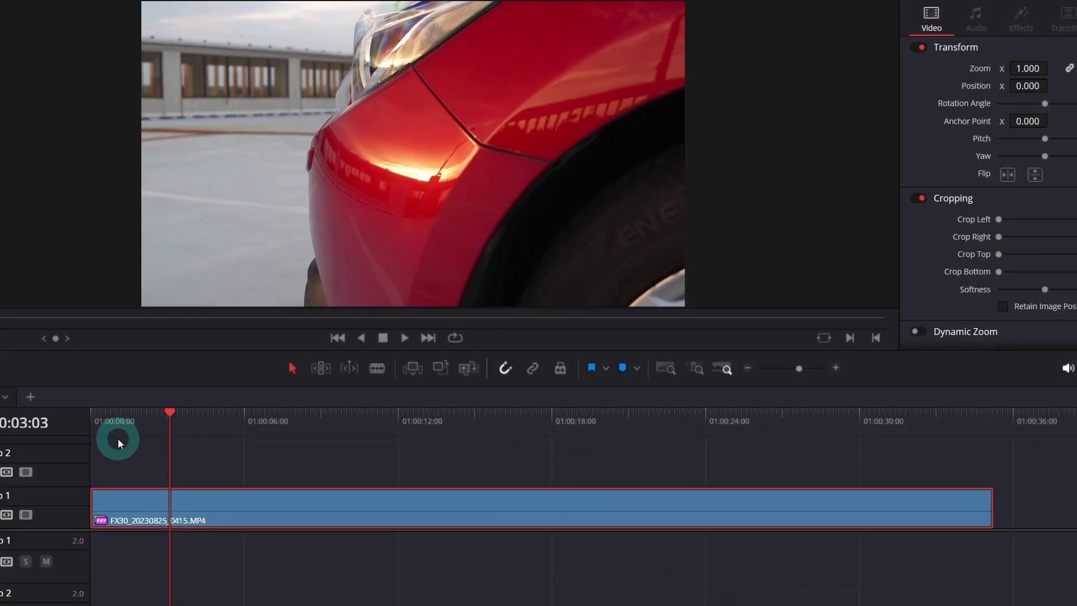
{"action": "left_click_drag", "start_coordinate": [168, 421], "coordinate": [237, 425]}
{"action": "key", "text": "ctrl+r"}
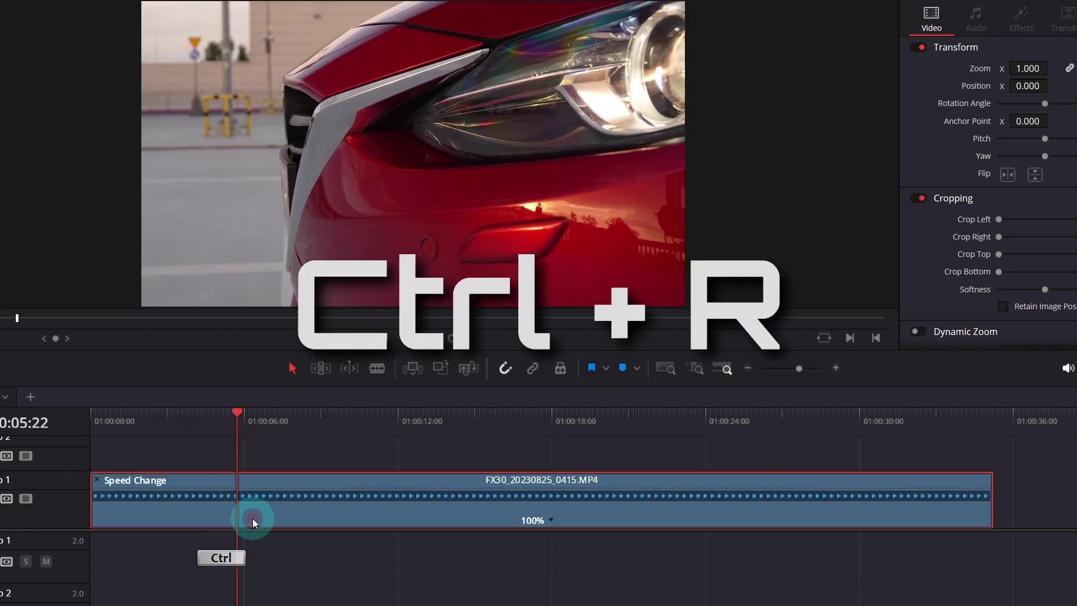
{"action": "right_click", "coordinate": [384, 491]}
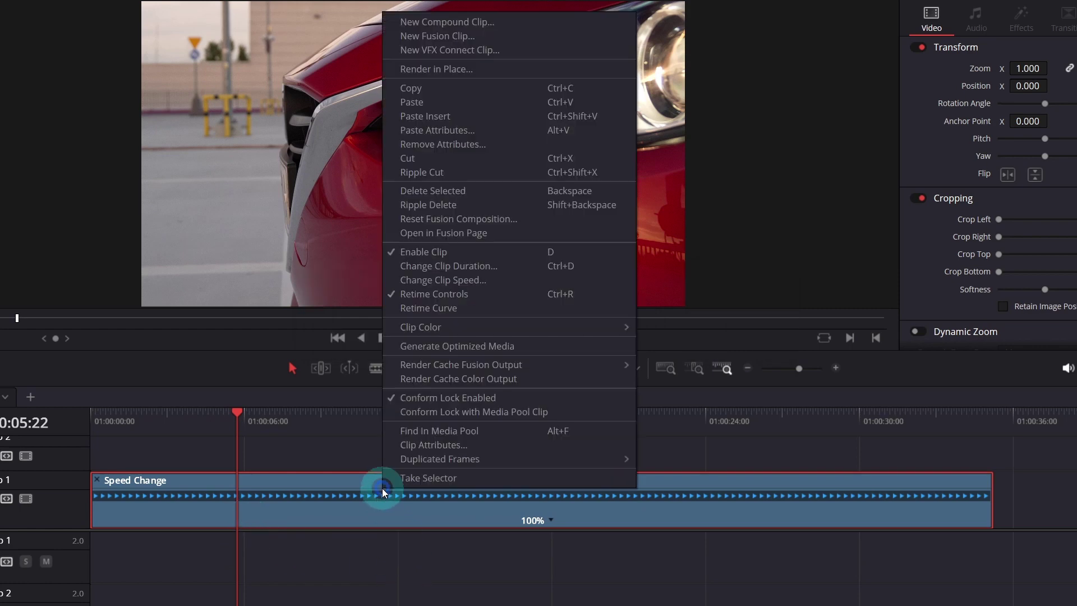
{"action": "left_click", "coordinate": [461, 307]}
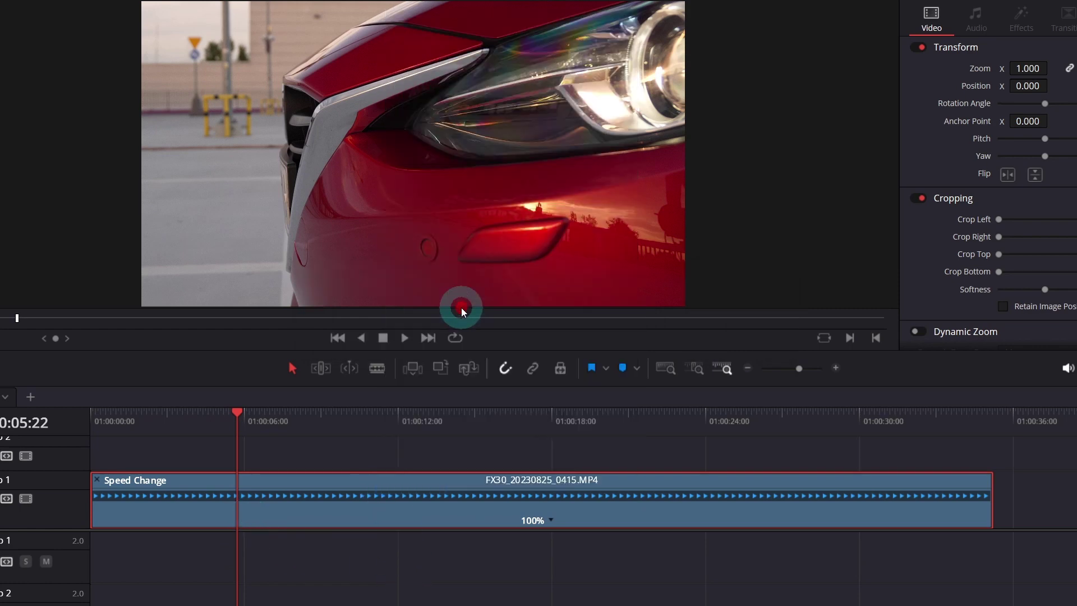
Step: Add a speed point at 01:00:05:22 and speed up the section before it by pulling the clip's start to about 4.5 seconds
{"action": "left_click", "coordinate": [551, 487]}
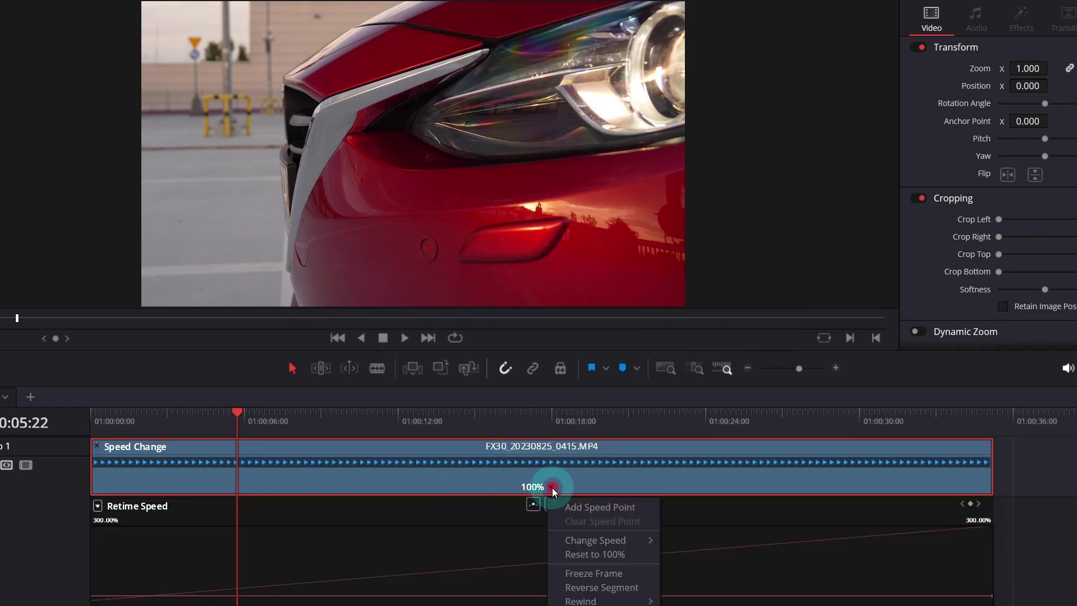
{"action": "left_click", "coordinate": [577, 506]}
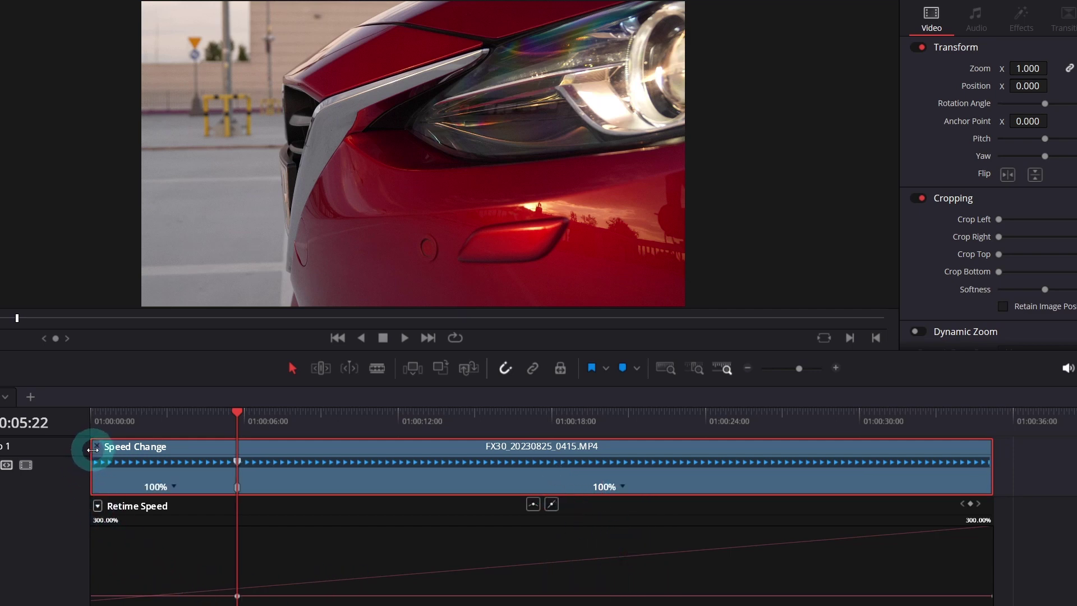
{"action": "left_click_drag", "start_coordinate": [93, 449], "coordinate": [206, 447]}
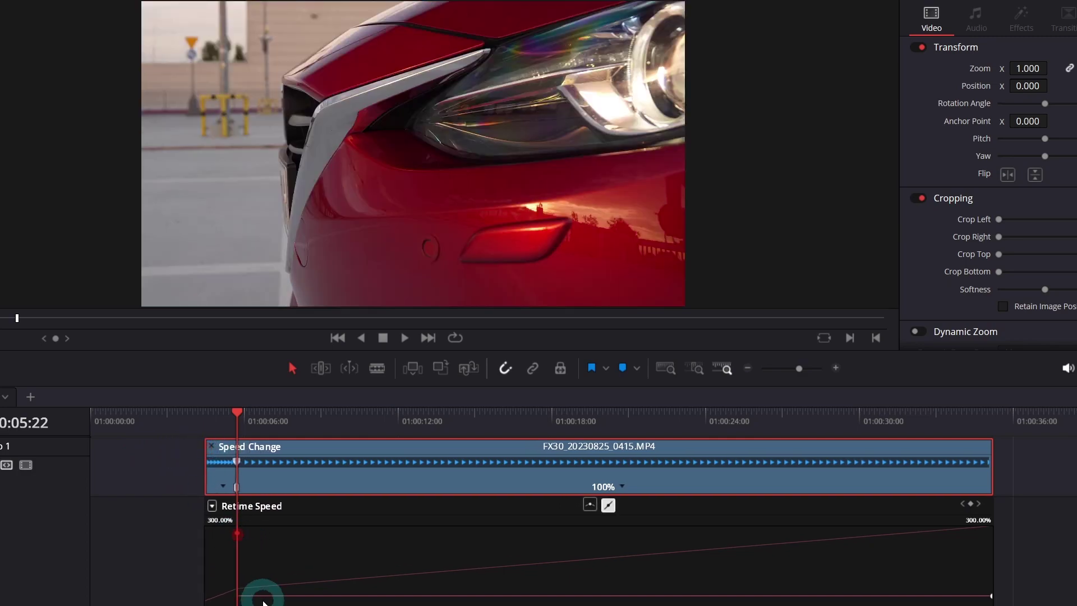
Step: Smooth the first speed point on the retime curve and compress the fast opening section further
{"action": "left_click", "coordinate": [591, 506]}
{"action": "left_click", "coordinate": [208, 415]}
{"action": "key", "text": "space"}
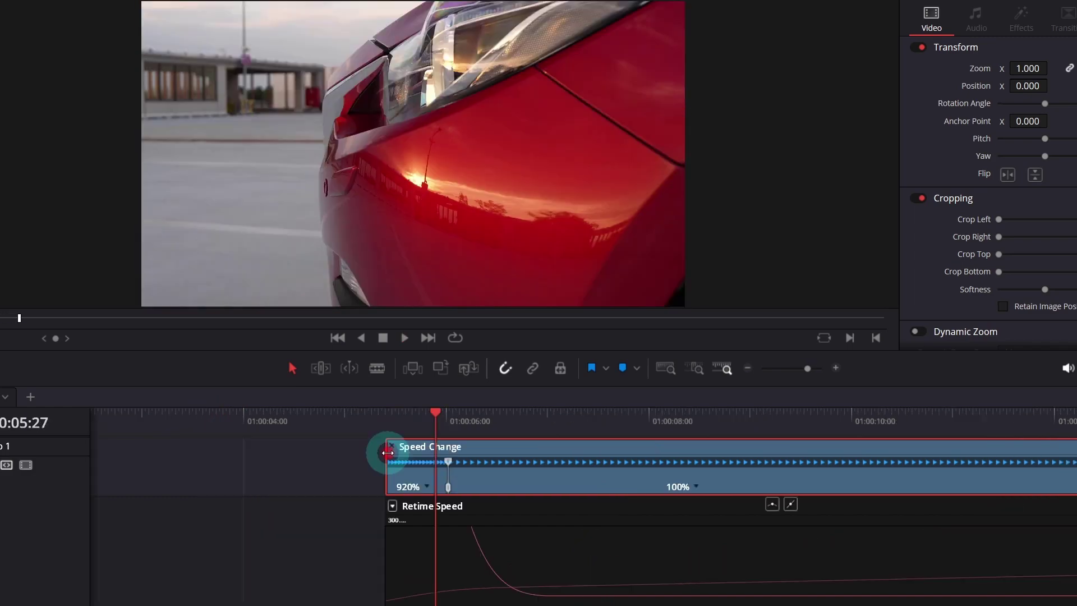
{"action": "left_click_drag", "start_coordinate": [385, 452], "coordinate": [404, 450]}
{"action": "left_click", "coordinate": [409, 425]}
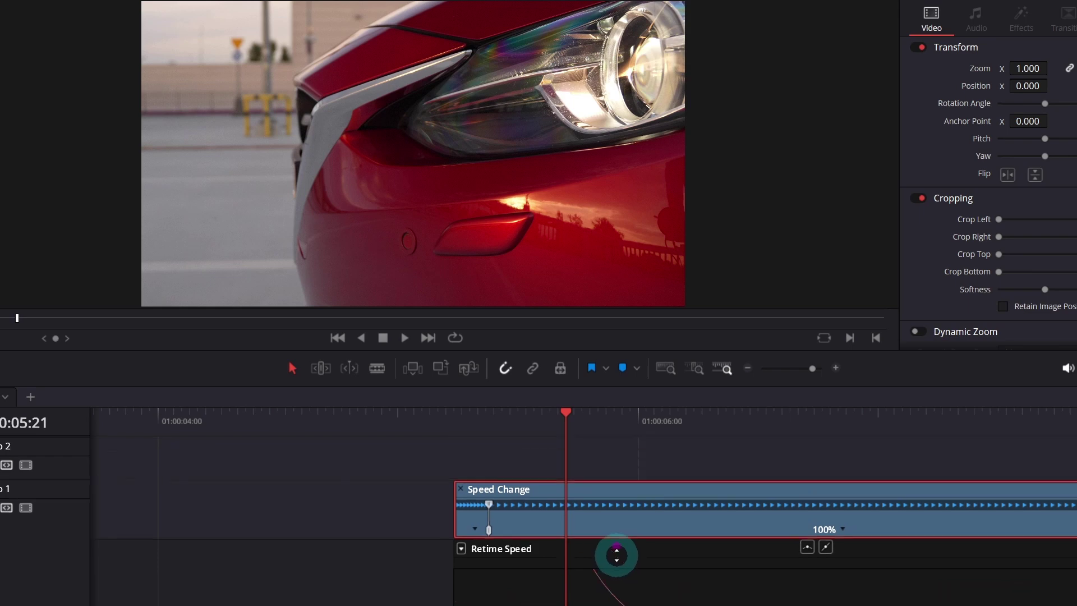
Step: Raise the retime graph's upper limit to 2085% and shorten the easing handles of the first speed point
{"action": "scroll", "coordinate": [616, 555], "scroll_direction": "down", "scroll_amount": 3}
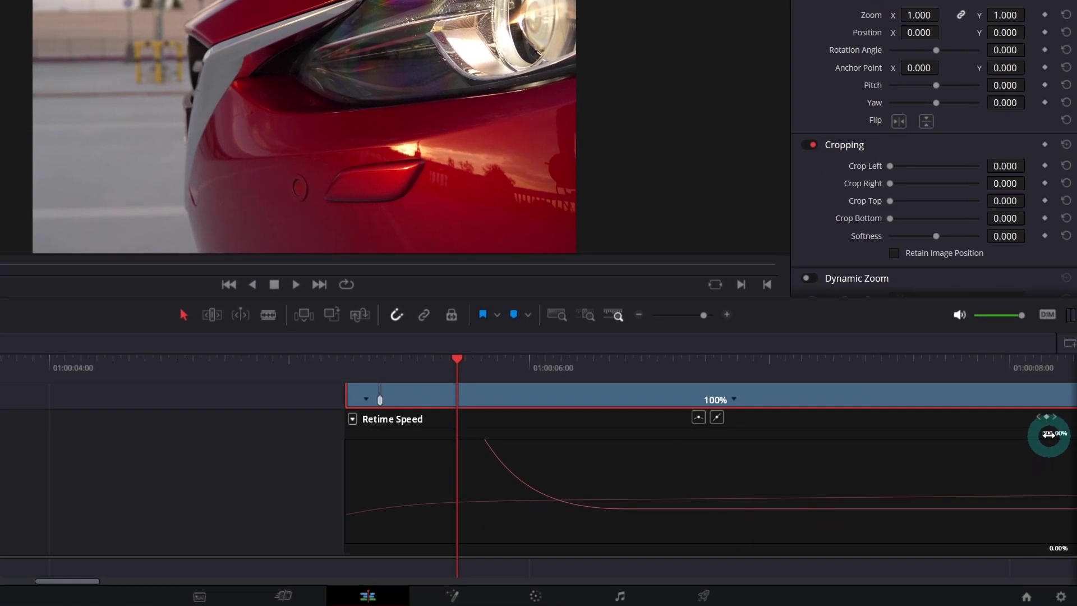
{"action": "left_click_drag", "start_coordinate": [1049, 435], "coordinate": [1076, 433]}
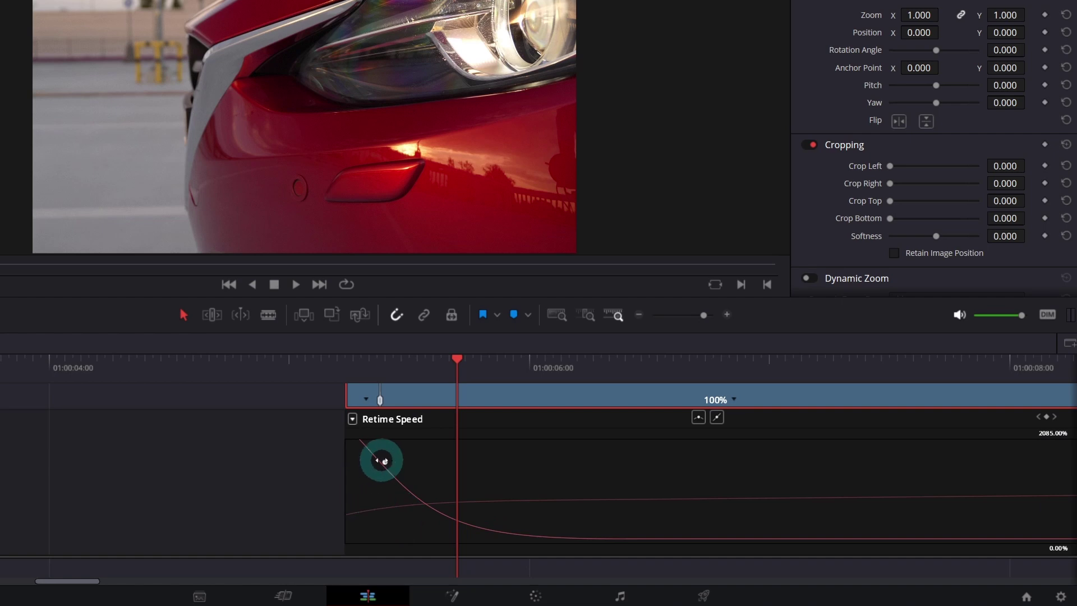
{"action": "left_click", "coordinate": [384, 461]}
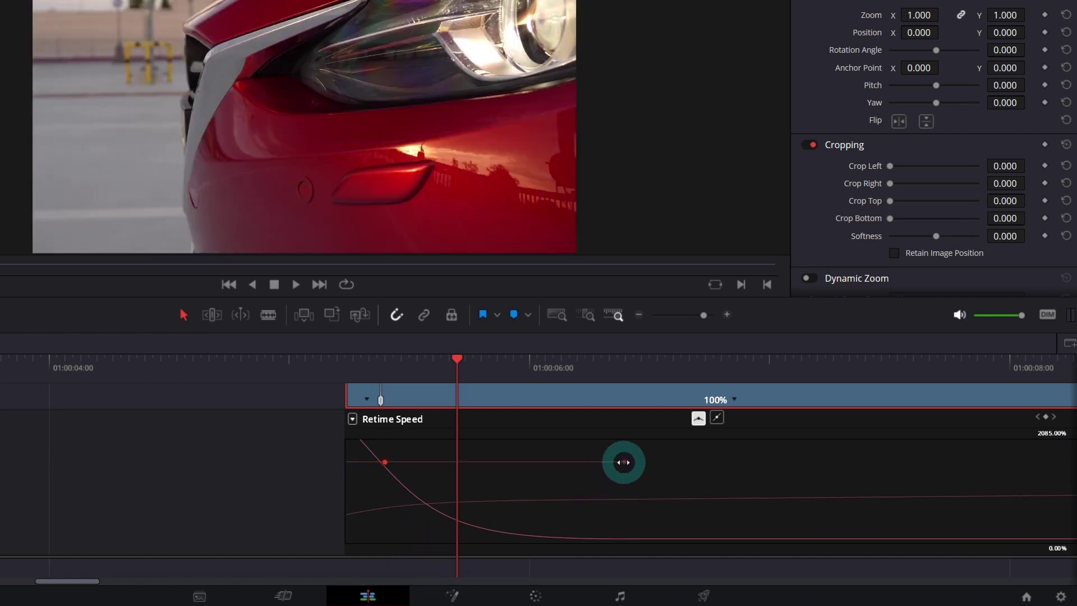
{"action": "left_click_drag", "start_coordinate": [624, 462], "coordinate": [501, 450]}
{"action": "left_click_drag", "start_coordinate": [360, 360], "coordinate": [347, 369]}
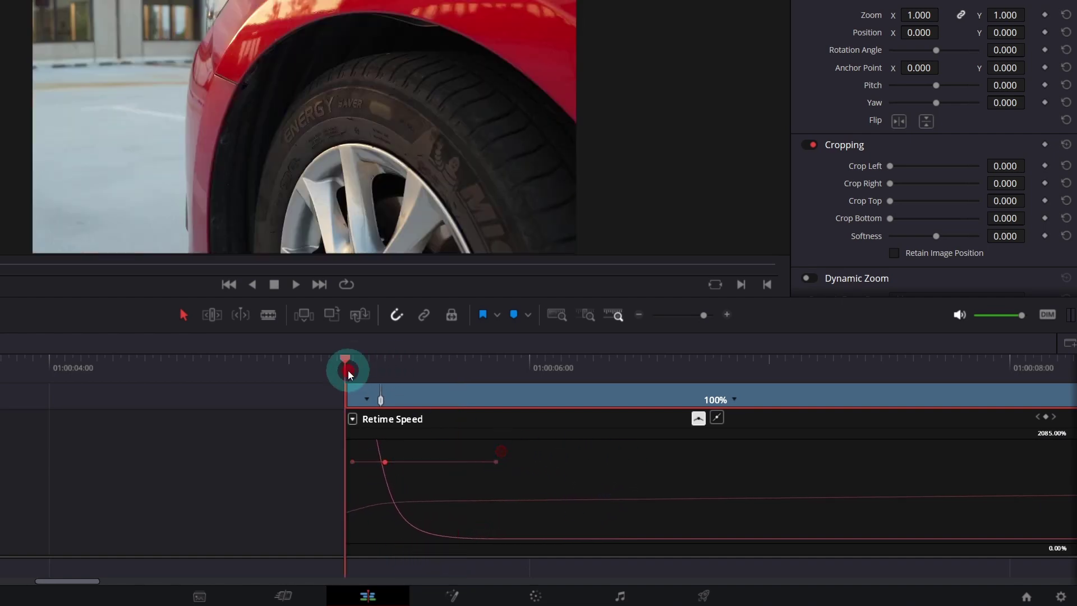
{"action": "key", "text": "space"}
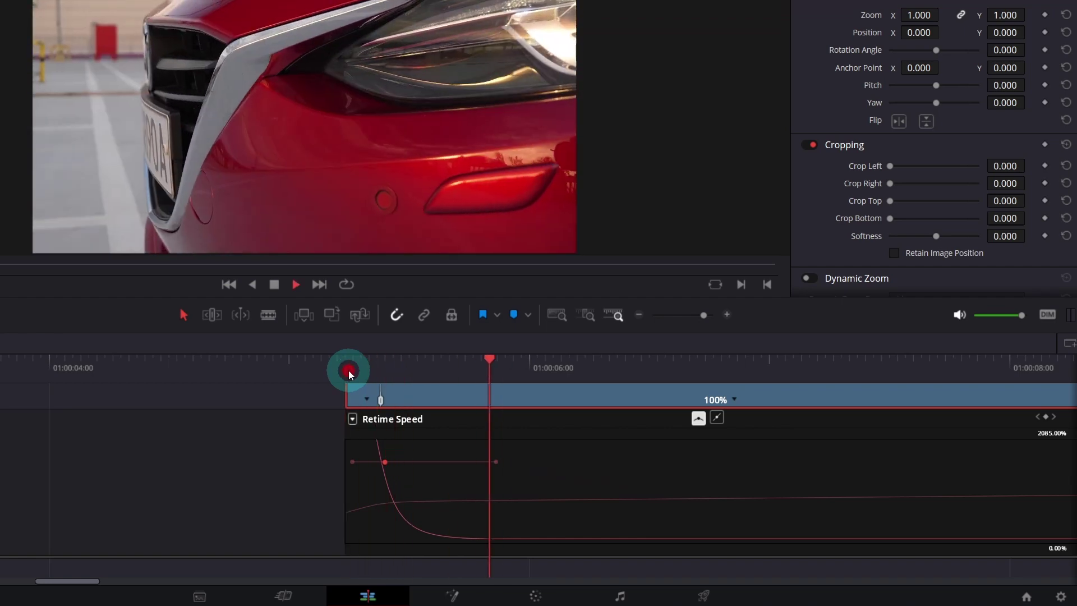
{"action": "left_click", "coordinate": [348, 370]}
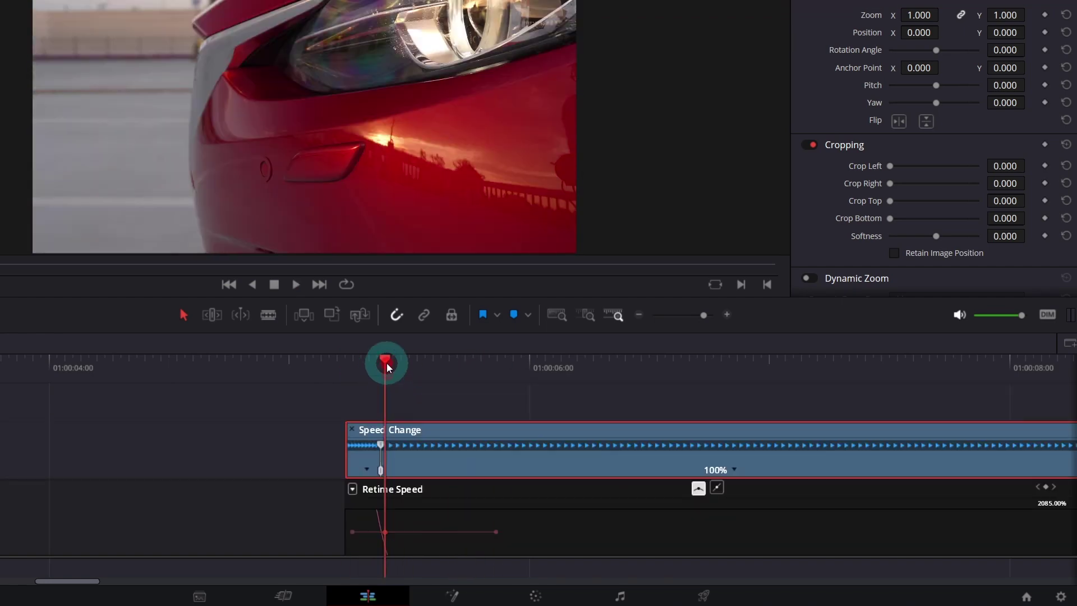
Step: Add a second speed point shortly after the first and stretch the section between them to a speed of 35%
{"action": "left_click_drag", "start_coordinate": [386, 362], "coordinate": [433, 368]}
{"action": "left_click", "coordinate": [736, 469]}
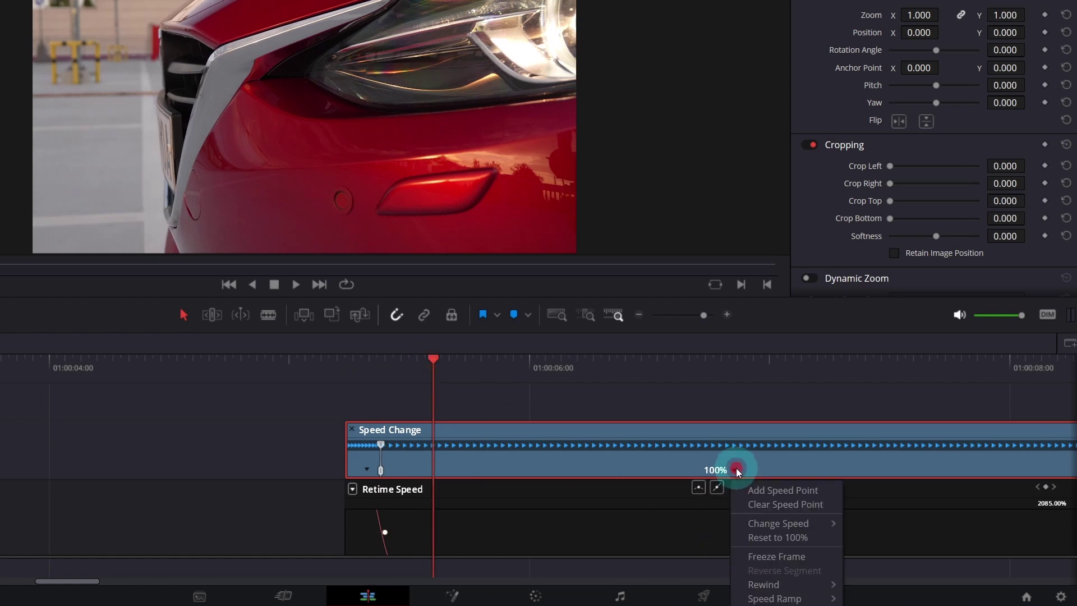
{"action": "left_click", "coordinate": [752, 489]}
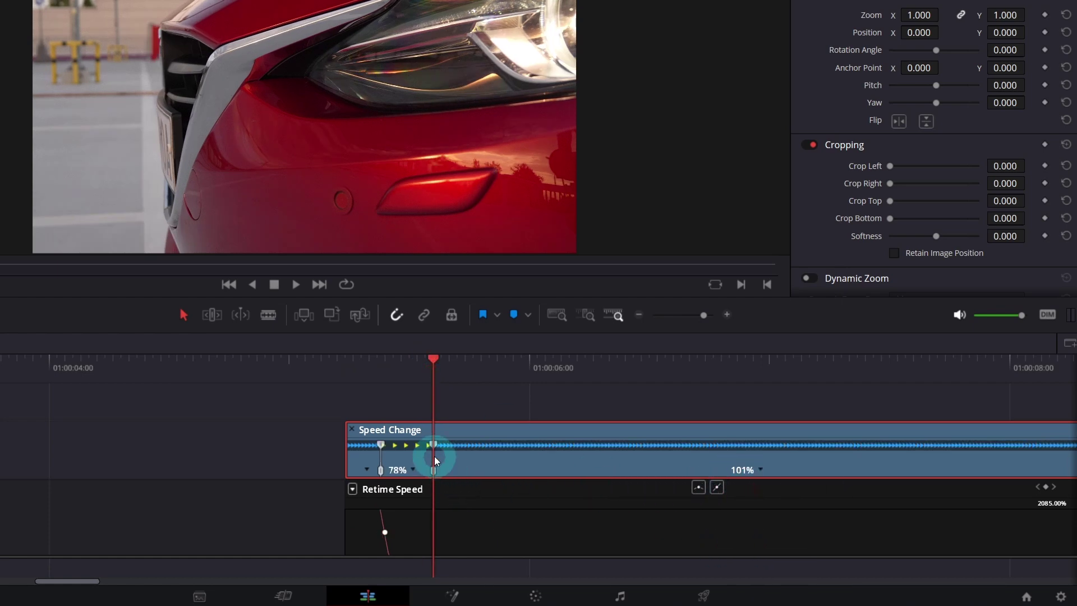
{"action": "left_click_drag", "start_coordinate": [432, 444], "coordinate": [500, 452]}
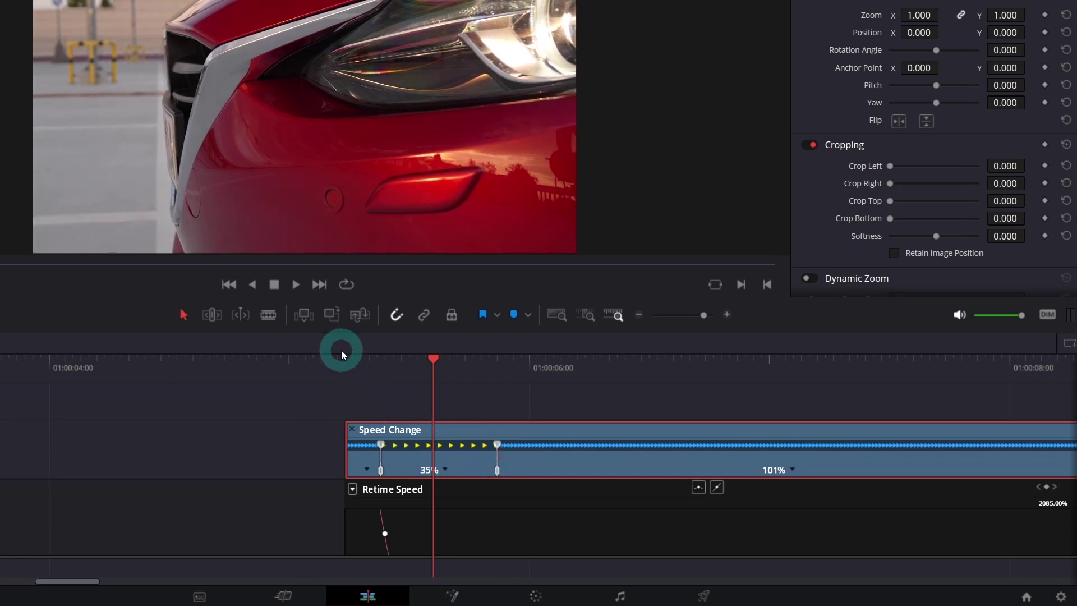
Step: Play the clip from its start several times to check the change from fast to slow motion
{"action": "left_click", "coordinate": [352, 366]}
{"action": "key", "text": "space"}
{"action": "left_click", "coordinate": [352, 366]}
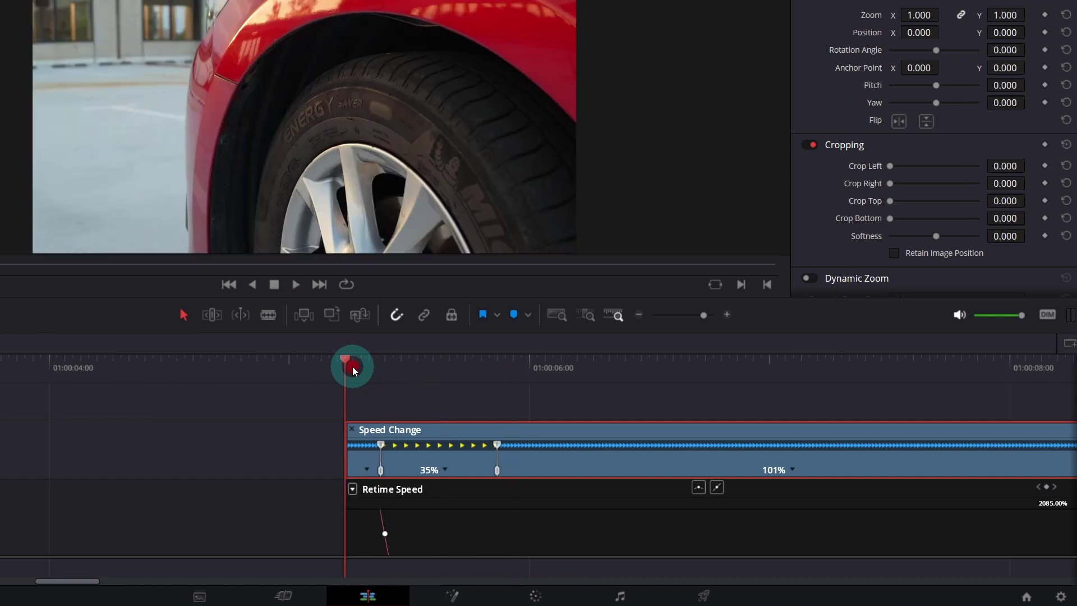
{"action": "key", "text": "space"}
{"action": "key", "text": "space"}
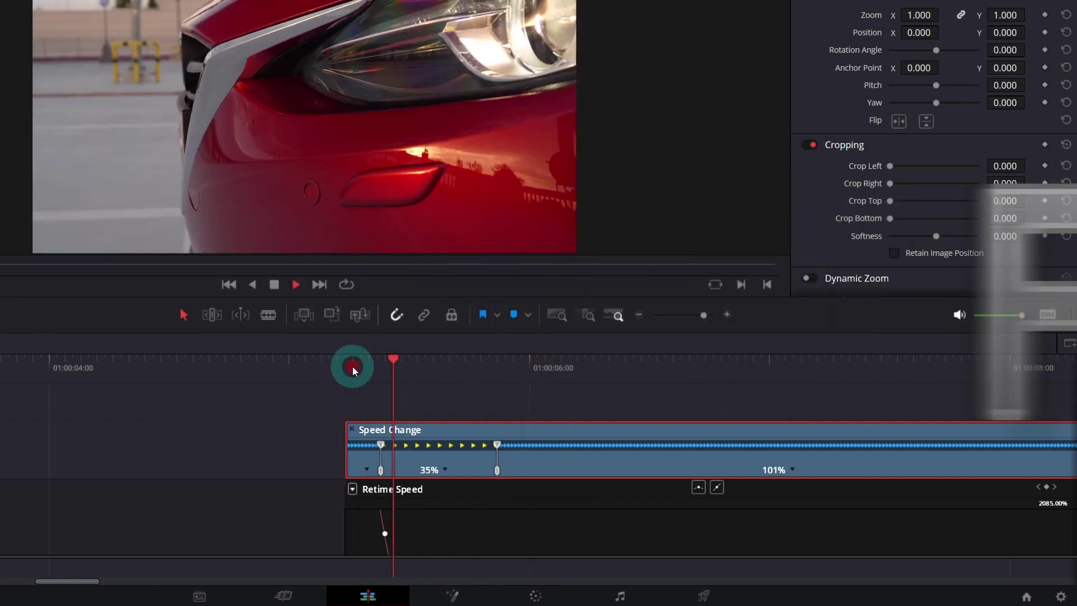
{"action": "left_click", "coordinate": [352, 366]}
{"action": "key", "text": "space"}
{"action": "key", "text": "space"}
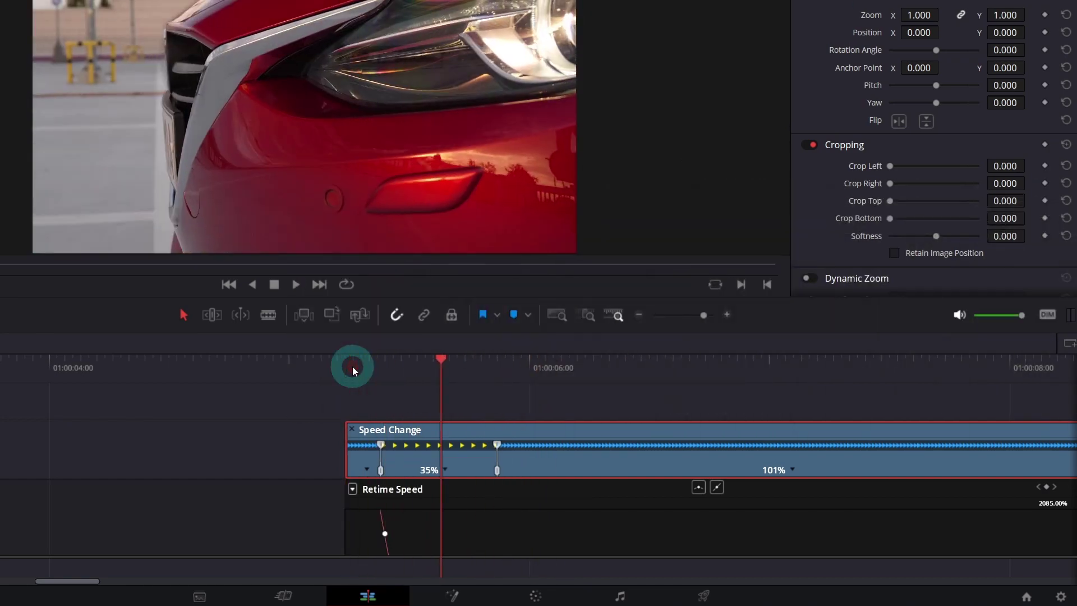
{"action": "left_click", "coordinate": [350, 366]}
{"action": "key", "text": "space"}
{"action": "key", "text": "space"}
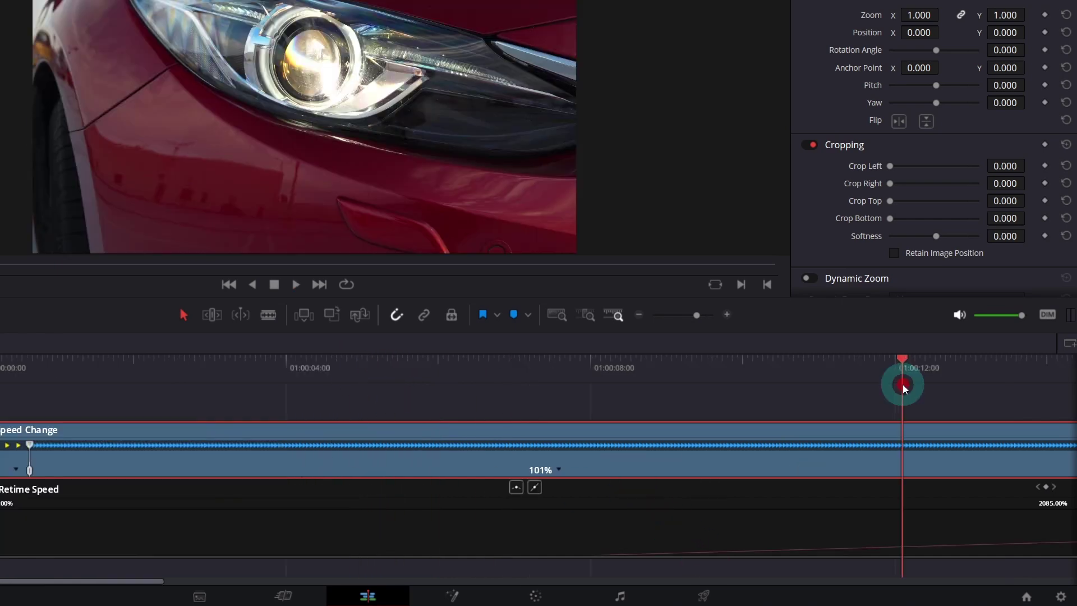
Step: Add a speed point at about 8.5 seconds and speed up the section before it, pulling its end to about 1.2 seconds
{"action": "left_click_drag", "start_coordinate": [902, 385], "coordinate": [626, 426]}
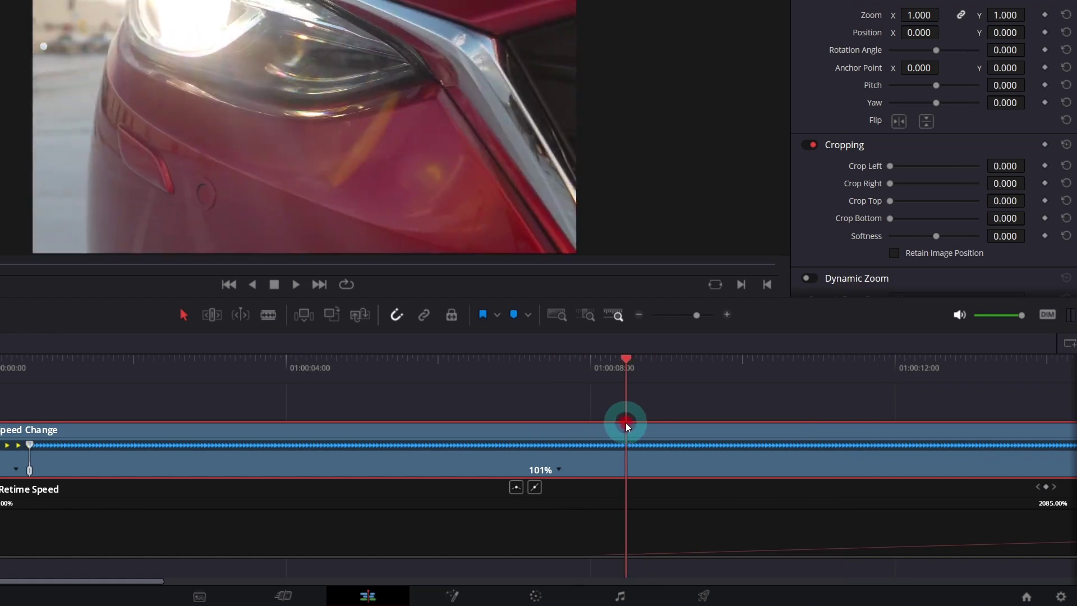
{"action": "left_click", "coordinate": [559, 470]}
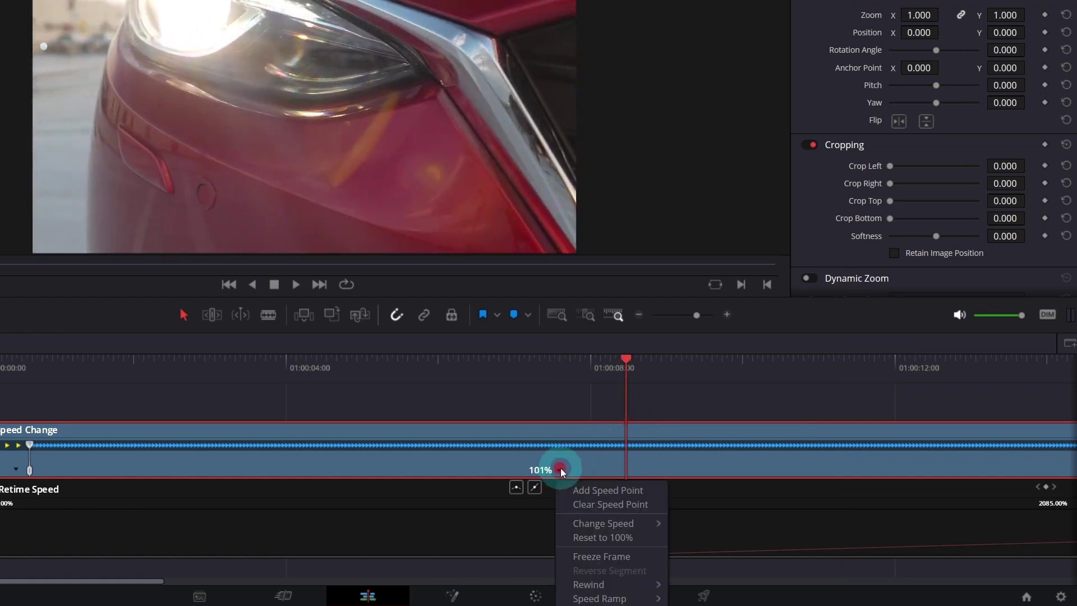
{"action": "left_click", "coordinate": [580, 495]}
{"action": "left_click", "coordinate": [615, 441]}
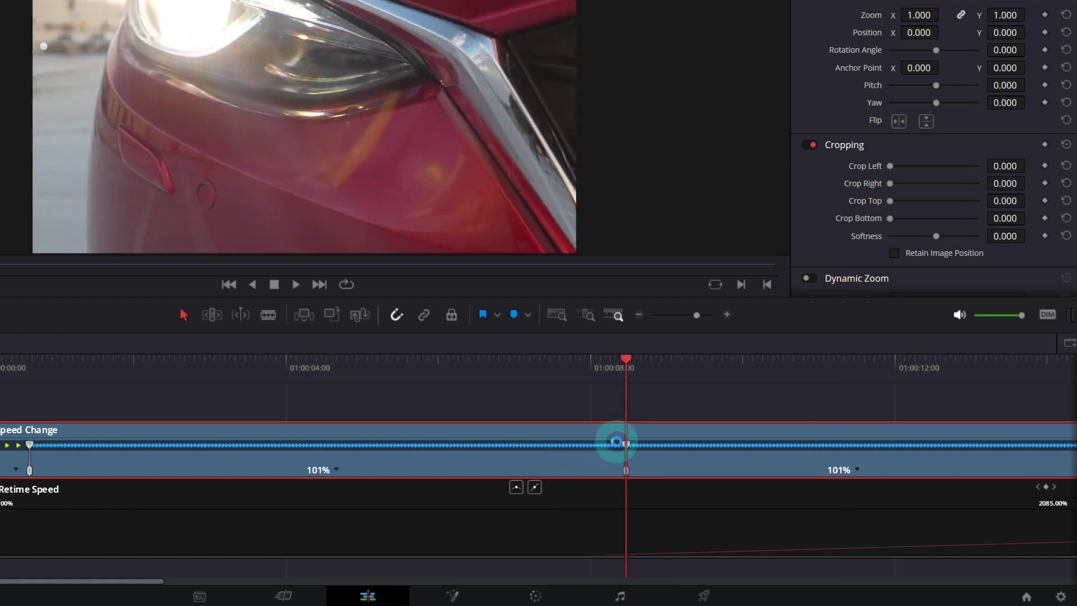
{"action": "left_click_drag", "start_coordinate": [624, 444], "coordinate": [69, 460]}
Step: Smooth the third speed point on the retime curve and tighten the short fast section in front of it
{"action": "scroll", "coordinate": [68, 460], "scroll_direction": "down", "scroll_amount": 3}
{"action": "left_click", "coordinate": [68, 515]}
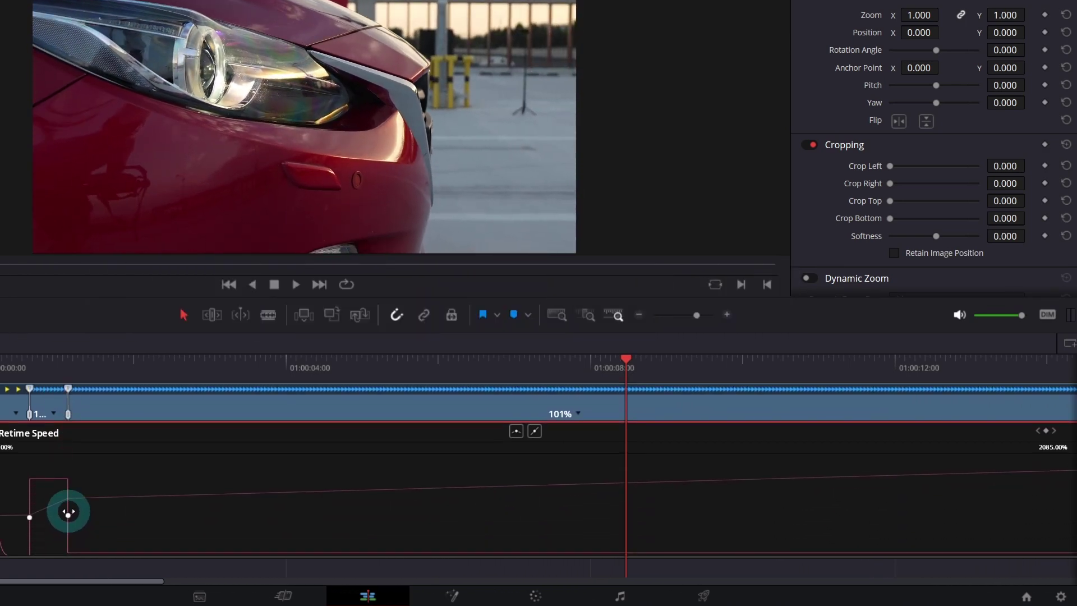
{"action": "left_click_drag", "start_coordinate": [68, 511], "coordinate": [70, 517]}
{"action": "left_click", "coordinate": [516, 432]}
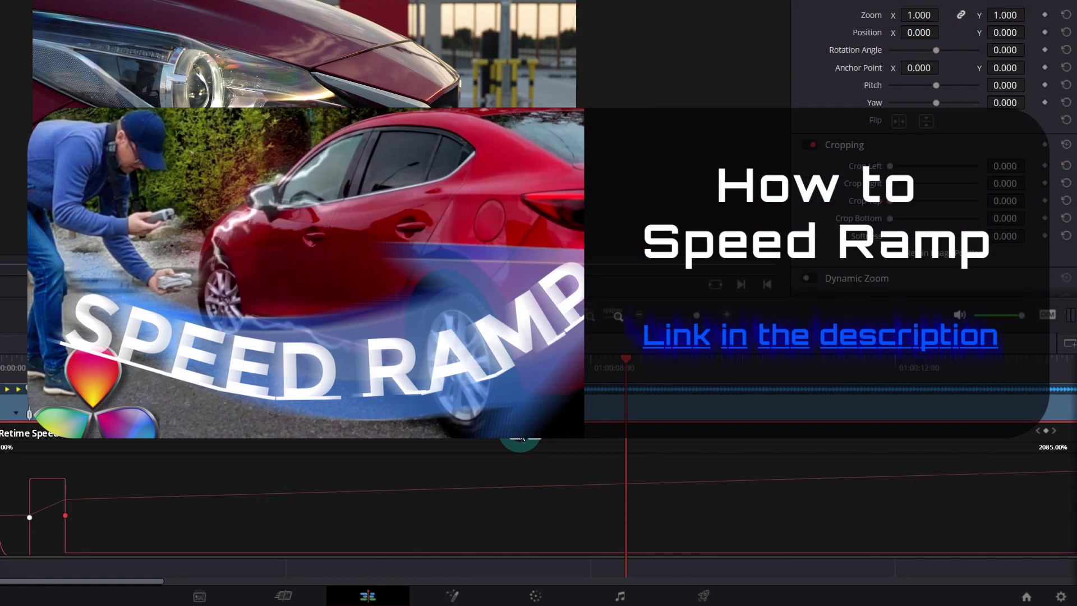
{"action": "scroll", "coordinate": [538, 482], "scroll_direction": "up", "scroll_amount": 1}
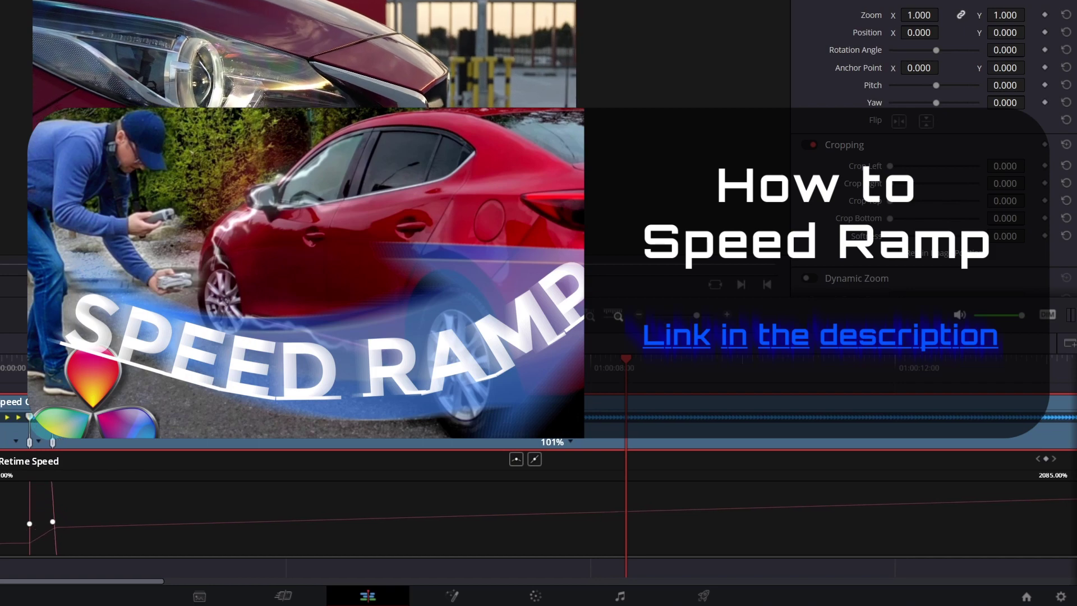
Step: Continue the alternating fast and slow sections along the rest of the clip, with slow speeds of 36%, 30% and 37%
{"action": "left_click", "coordinate": [18, 367]}
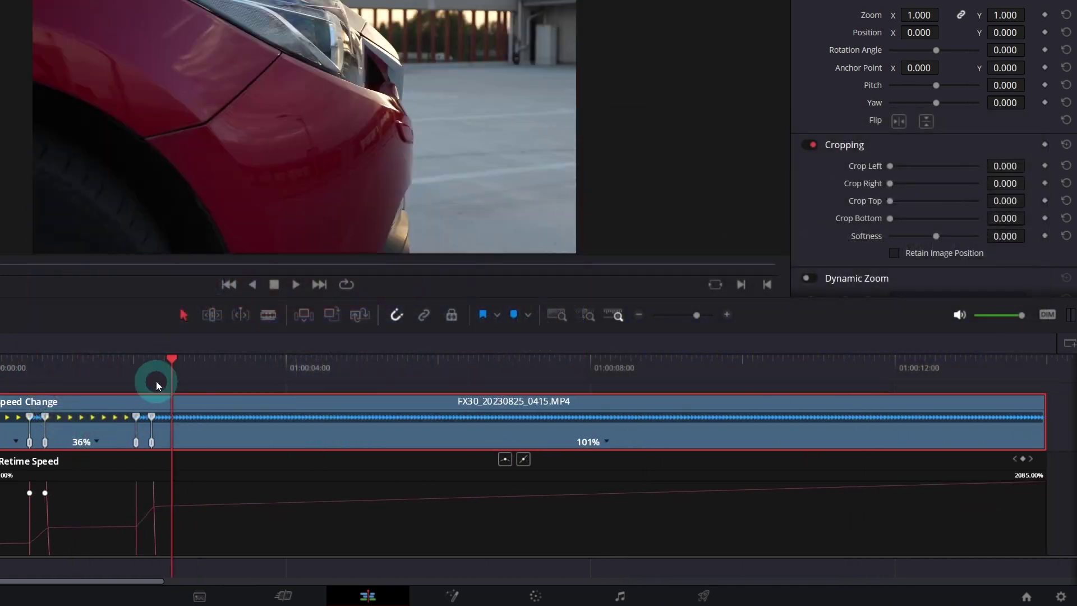
{"action": "left_click", "coordinate": [183, 443], "text": "alt"}
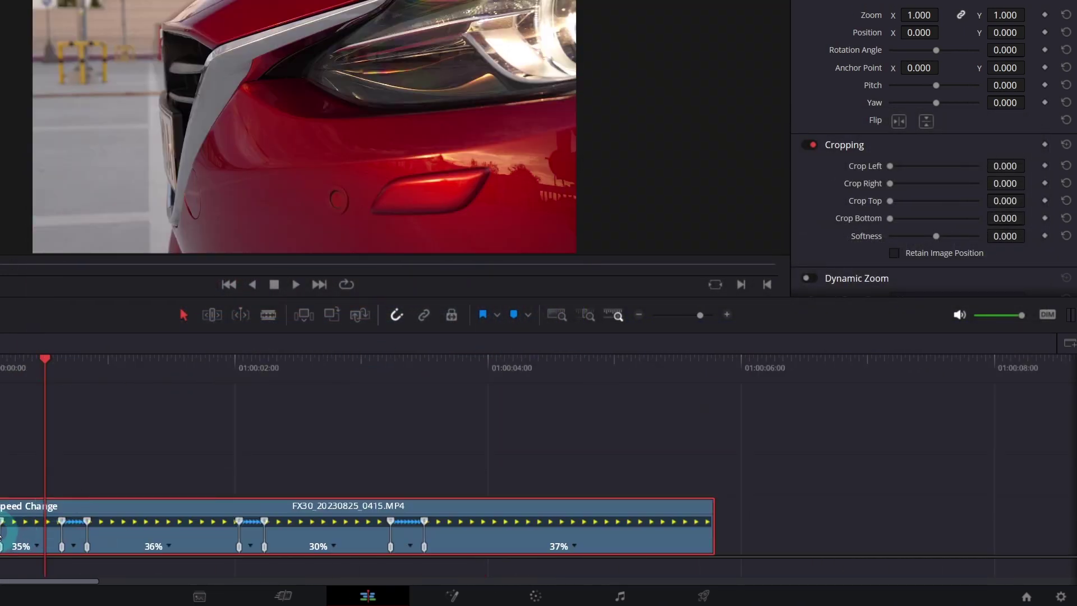
{"action": "scroll", "coordinate": [81, 533], "scroll_direction": "up", "scroll_amount": 3}
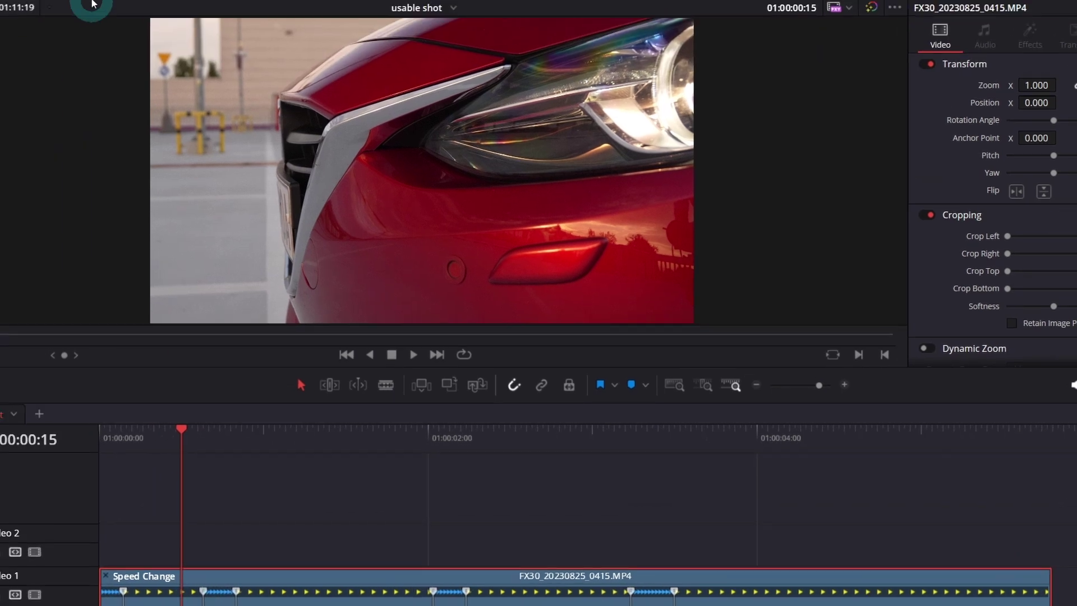
Step: Place an Adjustment Clip from the toolbox effects on track Video 2, aligned with the start of the retimed clip
{"action": "left_click", "coordinate": [150, 25]}
{"action": "left_click", "coordinate": [44, 211]}
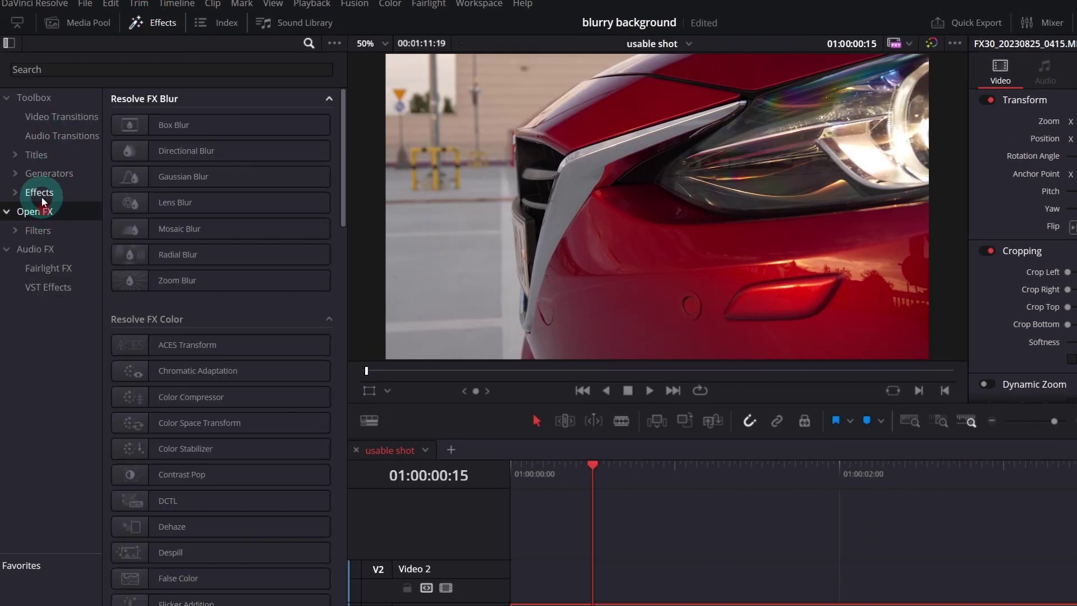
{"action": "left_click", "coordinate": [42, 196]}
{"action": "left_click_drag", "start_coordinate": [157, 127], "coordinate": [524, 601]}
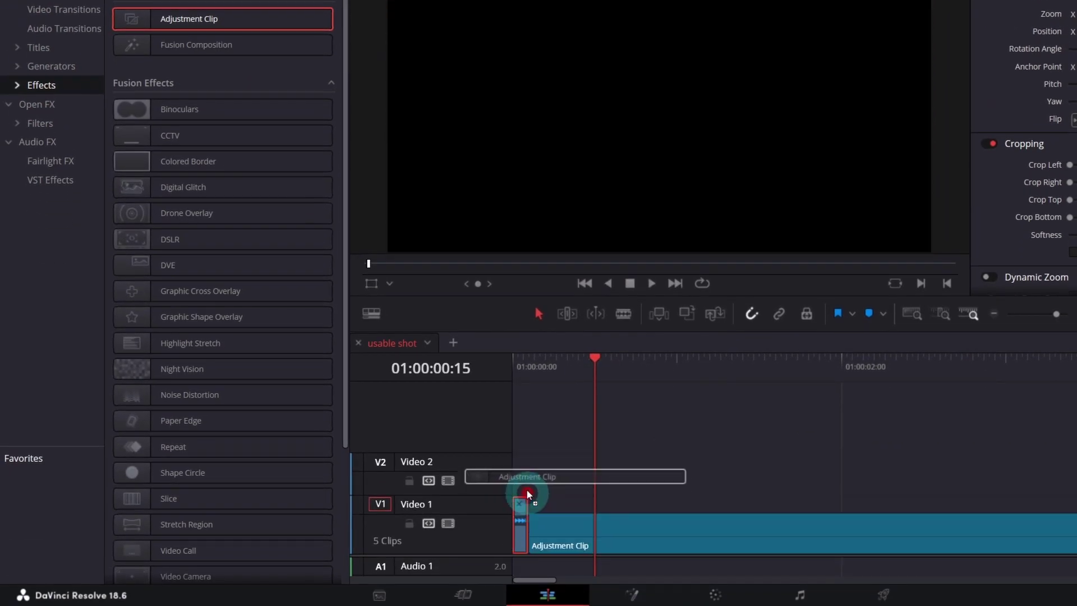
{"action": "left_click_drag", "start_coordinate": [527, 489], "coordinate": [518, 473]}
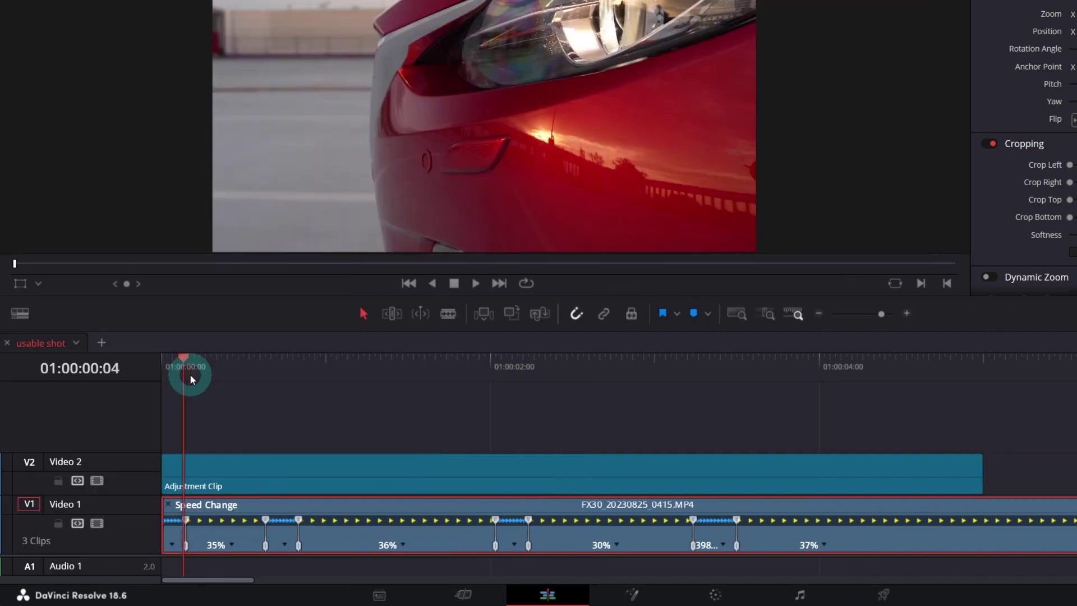
Step: Split the adjustment clip just after the first fast section and at the start of the second, and delete the piece between
{"action": "left_click", "coordinate": [190, 374]}
{"action": "left_click", "coordinate": [236, 480]}
{"action": "key", "text": "ctrl+b"}
{"action": "key", "text": "space"}
{"action": "left_click", "coordinate": [293, 481]}
{"action": "key", "text": "ctrl+b"}
{"action": "key", "text": "BackSpace"}
Step: Split the remaining adjustment clip at 01:00:00:26, just past the end of the second fast section
{"action": "left_click", "coordinate": [304, 365]}
{"action": "left_click", "coordinate": [331, 469]}
{"action": "key", "text": "ctrl+b"}
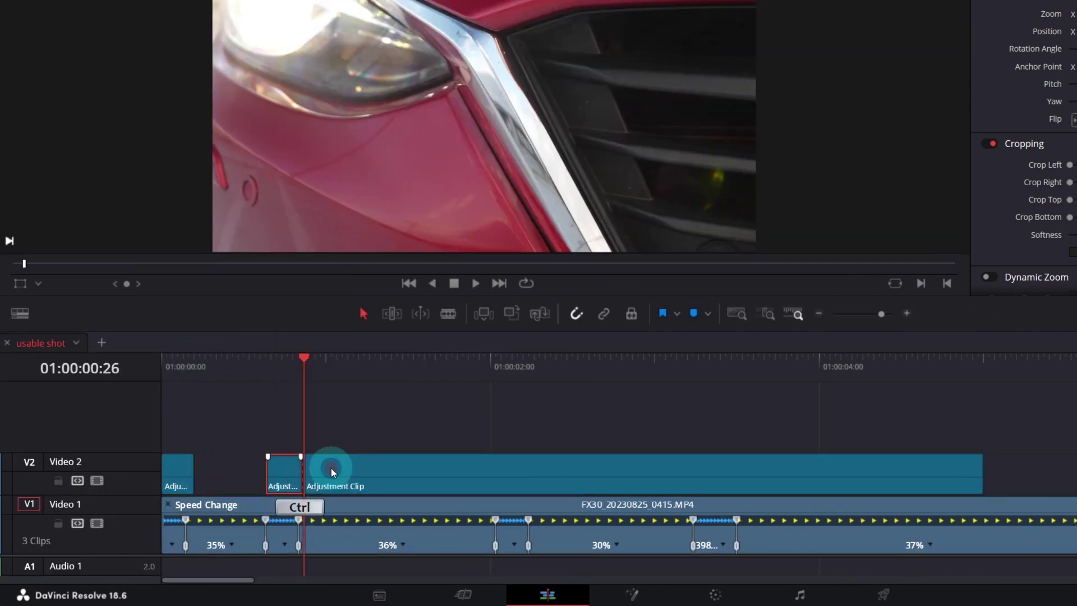
Step: Split the adjustment clip around the third and fourth fast sections and delete the pieces over the slow sections
{"action": "left_click", "coordinate": [496, 365]}
{"action": "left_click", "coordinate": [545, 485]}
{"action": "key", "text": "ctrl+b"}
{"action": "key", "text": "BackSpace"}
{"action": "left_click", "coordinate": [741, 366]}
{"action": "key", "text": "ctrl+b"}
{"action": "left_click", "coordinate": [779, 473]}
{"action": "key", "text": "BackSpace"}
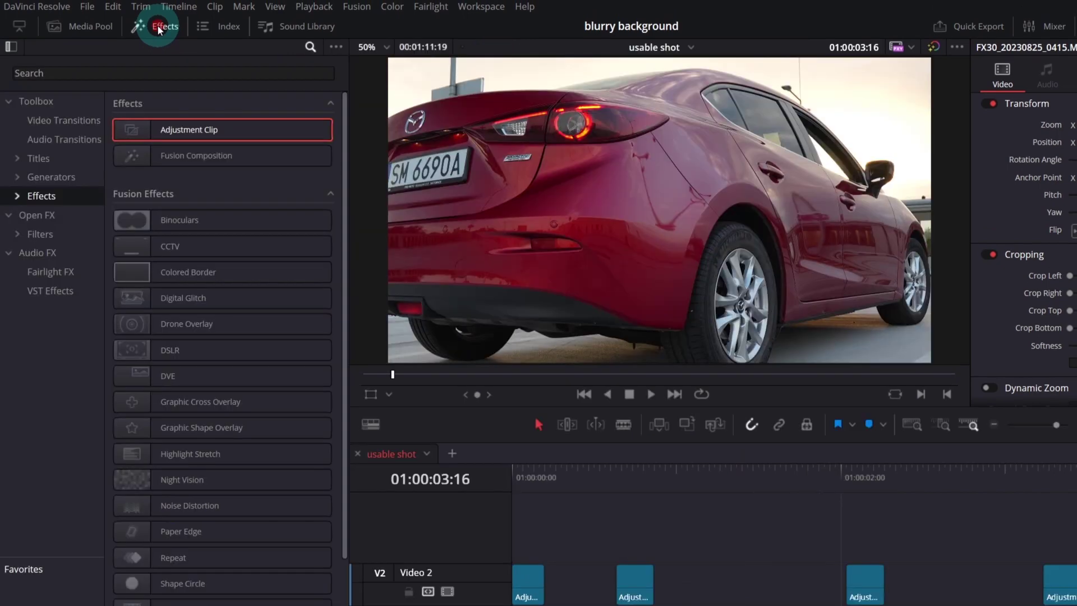
Step: Apply the Open FX Directional Blur to the first three adjustment clips on track Video 2
{"action": "left_click", "coordinate": [37, 215]}
{"action": "left_click", "coordinate": [212, 176]}
{"action": "left_click_drag", "start_coordinate": [288, 157], "coordinate": [540, 593]}
{"action": "left_click_drag", "start_coordinate": [241, 155], "coordinate": [875, 573]}
{"action": "key", "text": "Home"}
{"action": "left_click", "coordinate": [151, 35]}
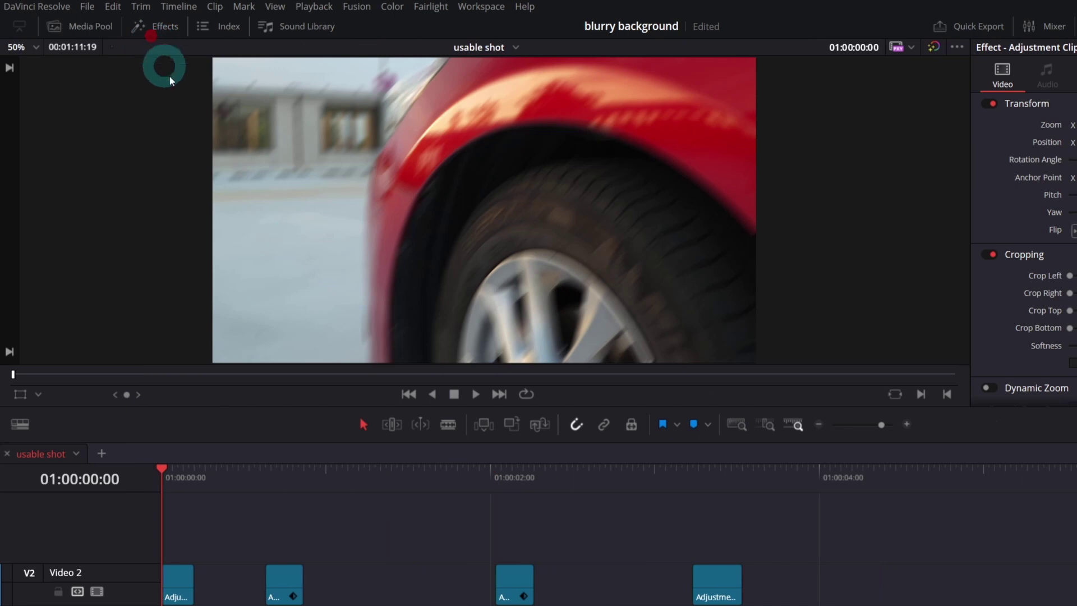
Step: Set the first adjustment clip's Directional Blur to strength 0.400 and angle 0
{"action": "left_click", "coordinate": [172, 586]}
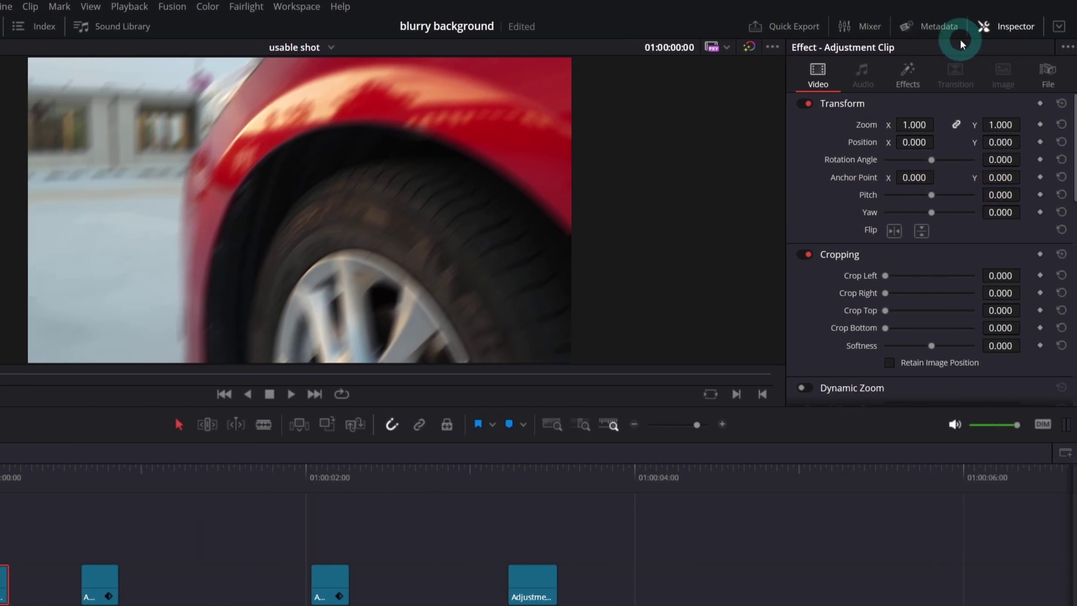
{"action": "left_click", "coordinate": [907, 73]}
{"action": "left_click_drag", "start_coordinate": [921, 155], "coordinate": [967, 161]}
{"action": "left_click_drag", "start_coordinate": [1001, 173], "coordinate": [1043, 172]}
{"action": "double_click", "coordinate": [994, 172]}
{"action": "type", "text": "0"}
{"action": "key", "text": "Return"}
{"action": "double_click", "coordinate": [846, 160]}
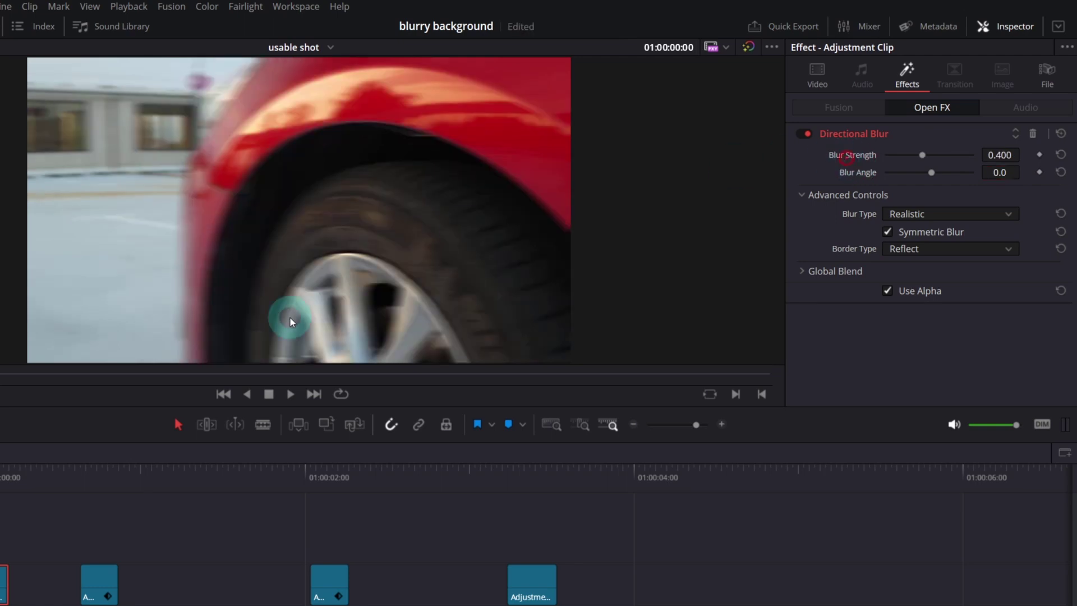
Step: Set the Directional Blur angle to 0 on the second and third adjustment clips and play the result
{"action": "left_click", "coordinate": [95, 587]}
{"action": "type", "text": "0"}
{"action": "key", "text": "Return"}
{"action": "left_click", "coordinate": [329, 583]}
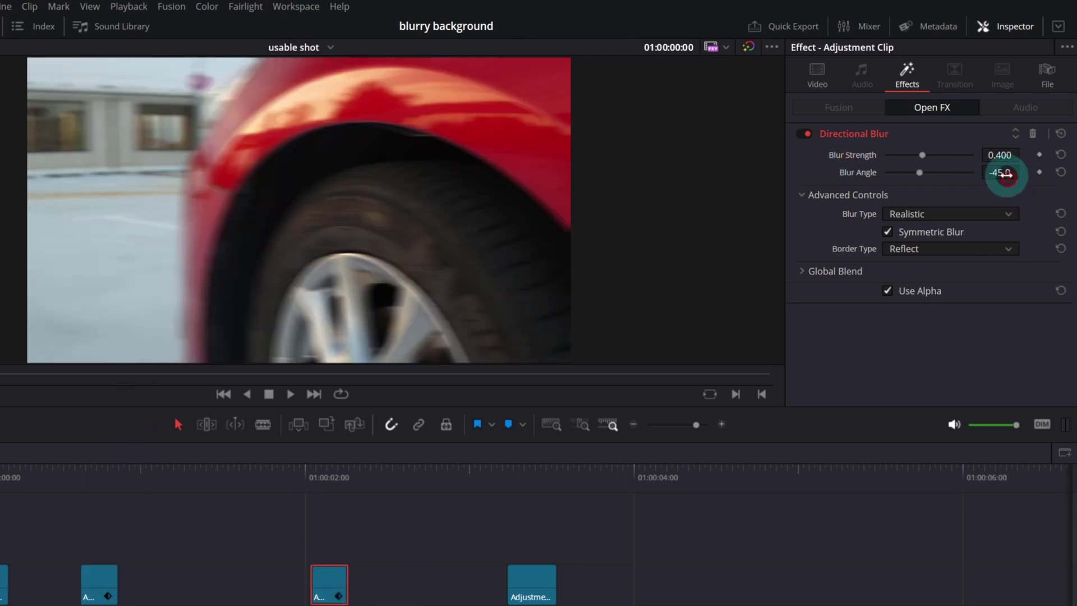
{"action": "double_click", "coordinate": [1003, 173]}
{"action": "type", "text": "0"}
{"action": "key", "text": "Return"}
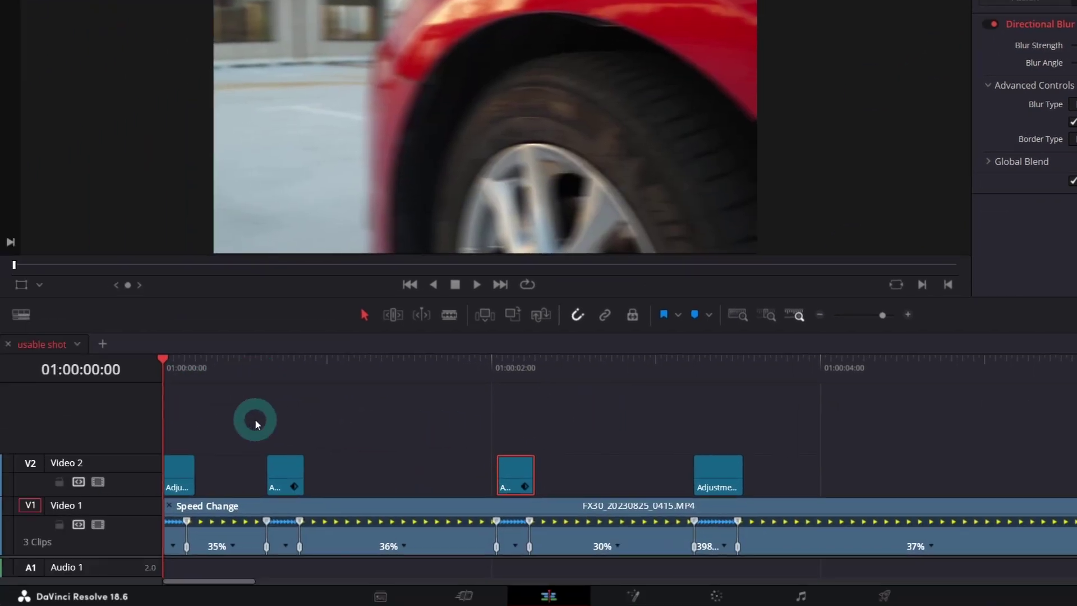
{"action": "key", "text": "space"}
Step: Move the fourth adjustment clip out of the way onto track Video 3, beyond the fourth fast section
{"action": "left_click", "coordinate": [708, 469]}
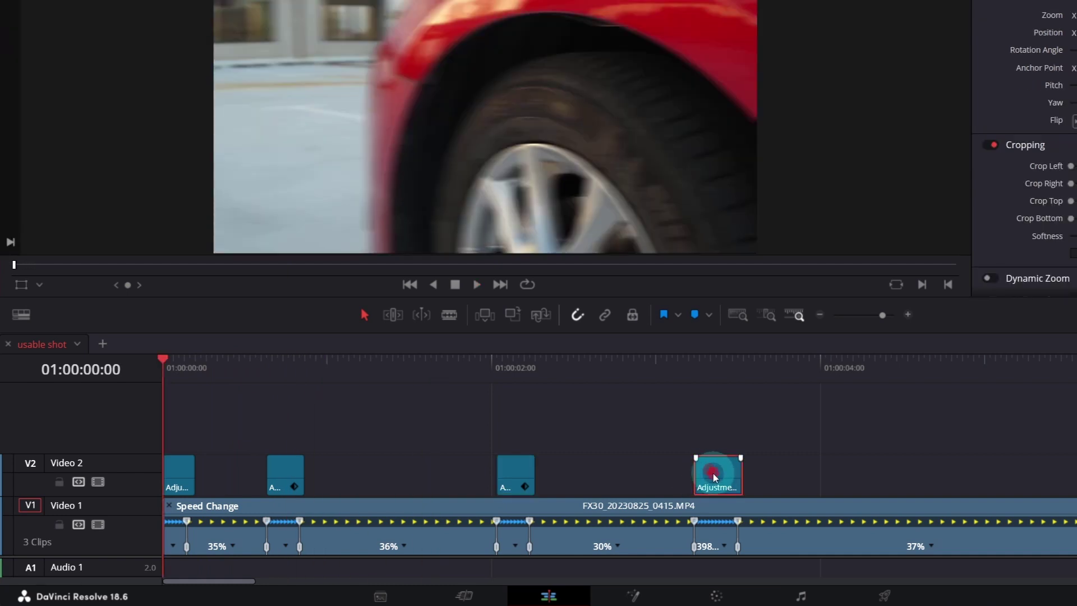
{"action": "left_click_drag", "start_coordinate": [876, 458], "coordinate": [940, 454]}
{"action": "left_click", "coordinate": [825, 508]}
Step: Split the car clip at 01:00:03:11 within the fourth fast section and hide its retime controls
{"action": "left_click", "coordinate": [716, 364]}
{"action": "left_click_drag", "start_coordinate": [714, 367], "coordinate": [716, 366]}
{"action": "left_click", "coordinate": [762, 505]}
{"action": "key", "text": "ctrl+b"}
{"action": "left_click", "coordinate": [667, 509]}
{"action": "key", "text": "ctrl+r"}
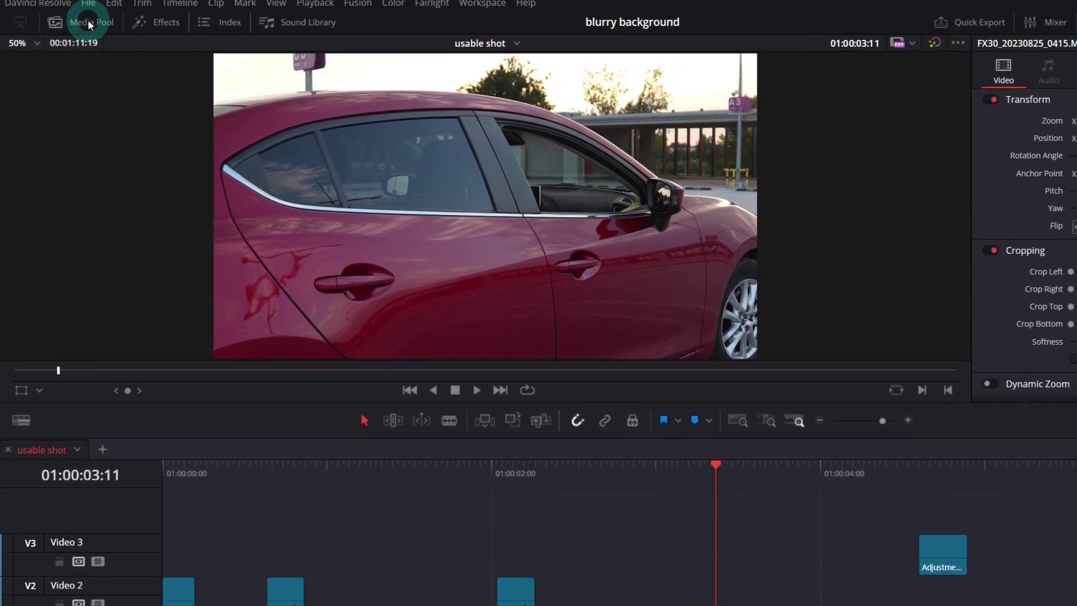
Step: Find the Camera Shake video transition and place it on the cut in the car clip at 01:00:03:11
{"action": "left_click", "coordinate": [155, 26]}
{"action": "left_click", "coordinate": [59, 124]}
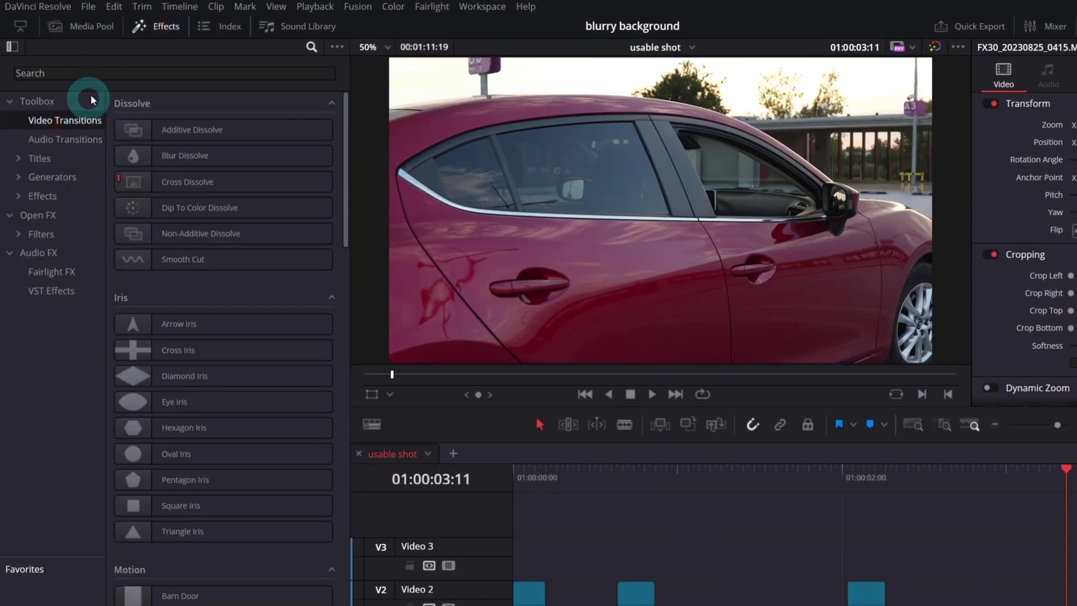
{"action": "left_click", "coordinate": [104, 73]}
{"action": "type", "text": "camer"}
{"action": "left_click_drag", "start_coordinate": [188, 129], "coordinate": [1062, 605]}
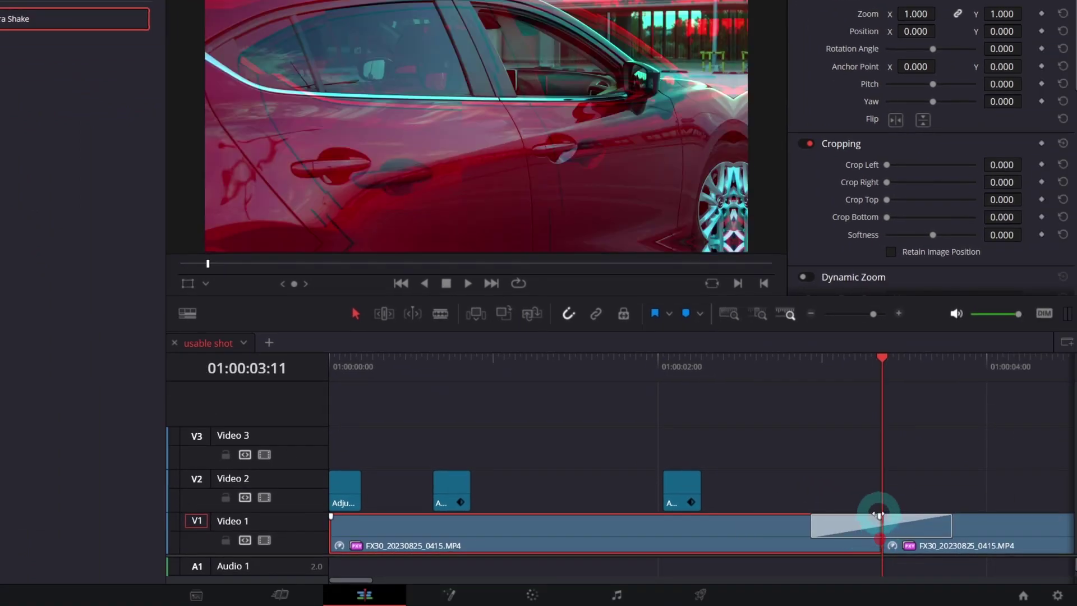
Step: Enable Motion Blur on the Camera Shake transition and raise its Shake Speed to 0.939
{"action": "left_click", "coordinate": [878, 513]}
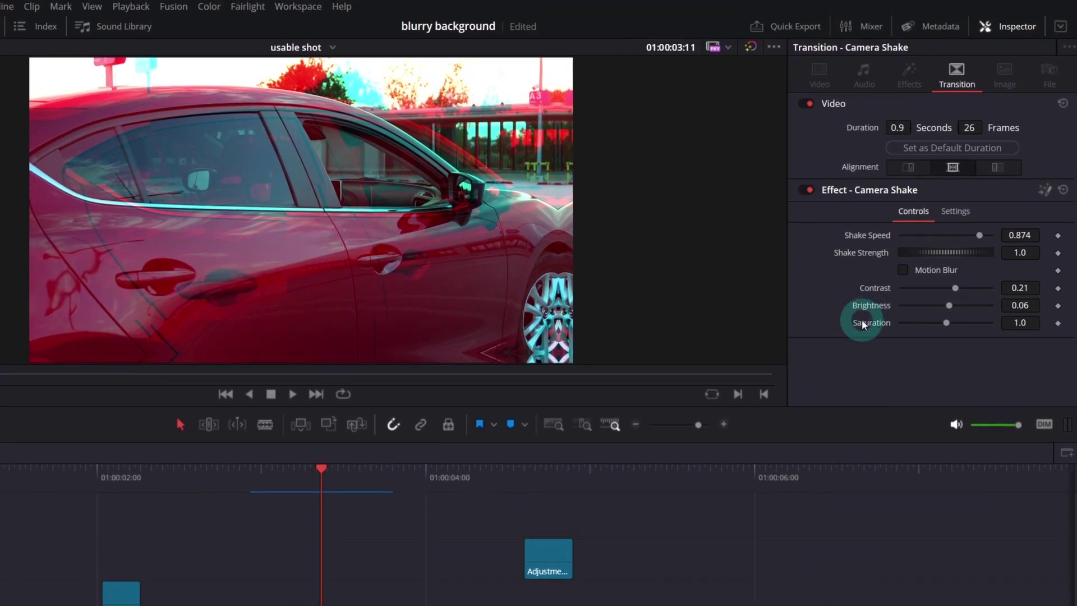
{"action": "left_click", "coordinate": [903, 270]}
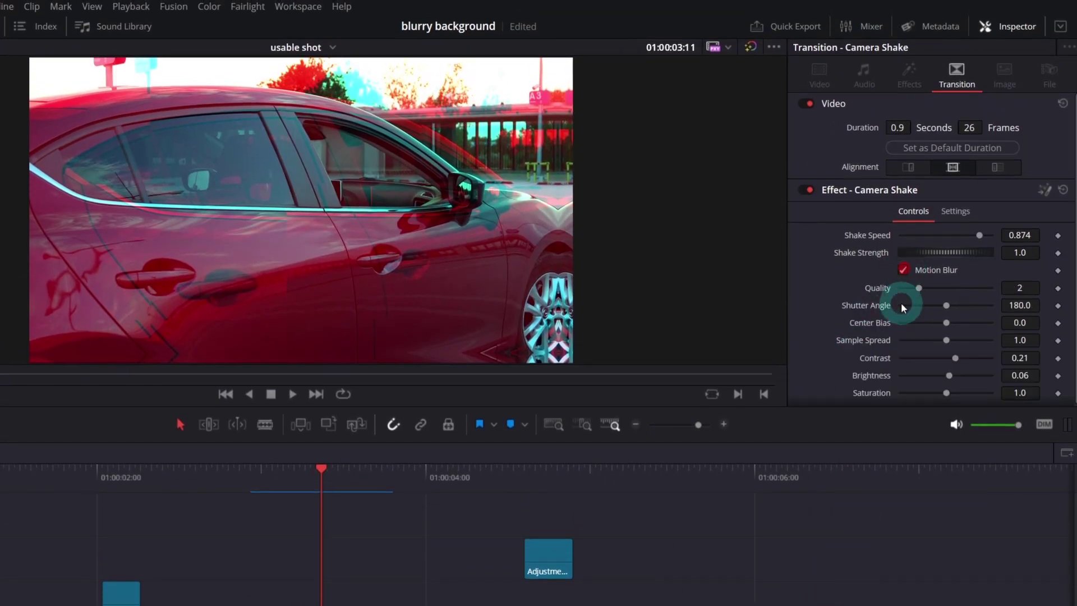
{"action": "left_click_drag", "start_coordinate": [1018, 235], "coordinate": [1062, 230]}
{"action": "left_click_drag", "start_coordinate": [365, 477], "coordinate": [331, 481]}
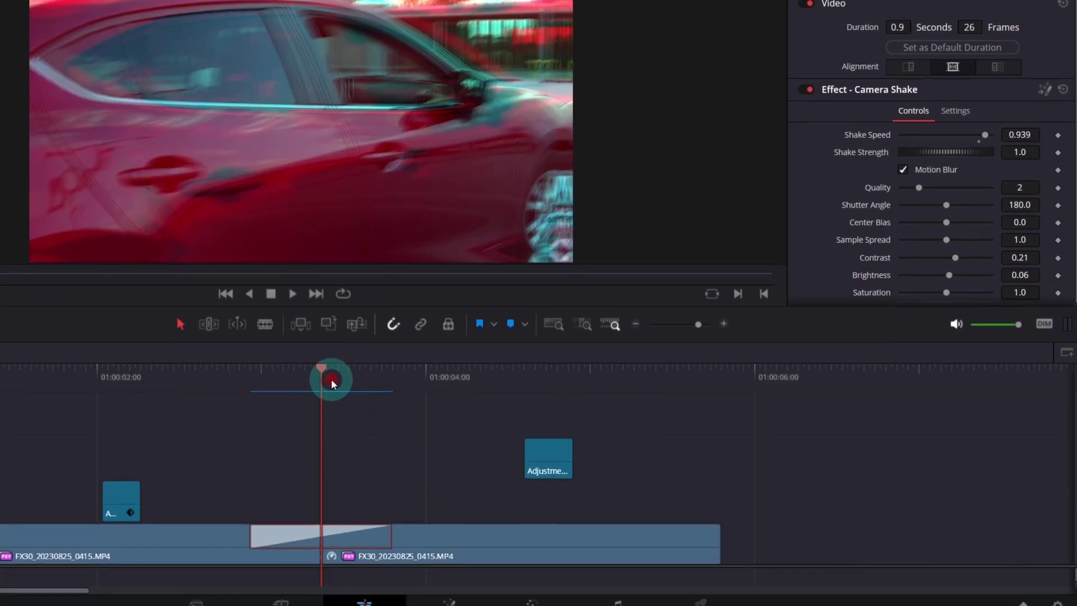
Step: Move the spare adjustment clip back to Video 2 above the Camera Shake transition and match it to the transition's length
{"action": "scroll", "coordinate": [553, 512], "scroll_direction": "left", "scroll_amount": 3}
{"action": "left_click_drag", "start_coordinate": [761, 561], "coordinate": [689, 556]}
{"action": "left_click_drag", "start_coordinate": [688, 442], "coordinate": [595, 497]}
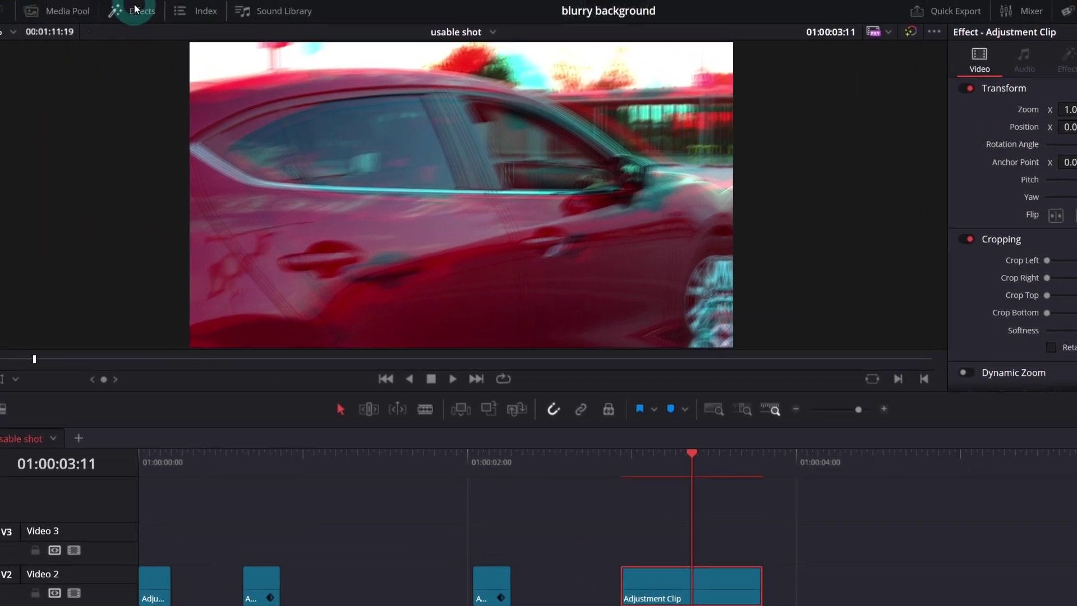
Step: Apply the Digital Glitch effect from the toolbox effects to the adjustment clip above the transition
{"action": "left_click", "coordinate": [137, 9]}
{"action": "left_click", "coordinate": [46, 194]}
{"action": "left_click_drag", "start_coordinate": [163, 135], "coordinate": [1049, 592]}
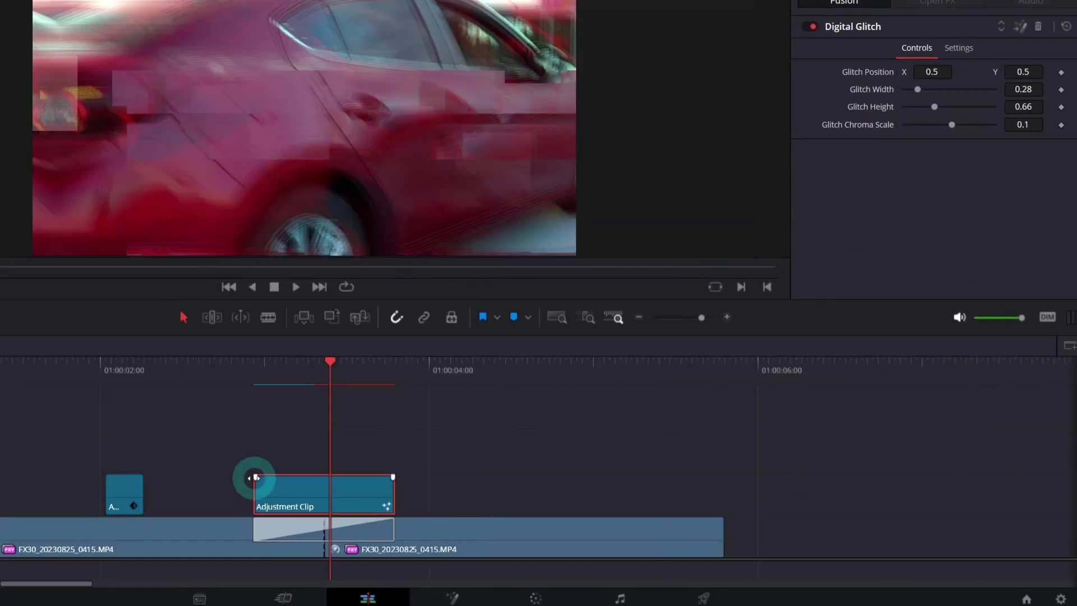
Step: Add a fade-in and a fade-out to the Digital Glitch adjustment clip and play it back
{"action": "left_click_drag", "start_coordinate": [254, 476], "coordinate": [296, 466]}
{"action": "left_click_drag", "start_coordinate": [392, 478], "coordinate": [354, 474]}
{"action": "left_click_drag", "start_coordinate": [237, 372], "coordinate": [243, 366]}
{"action": "key", "text": "space"}
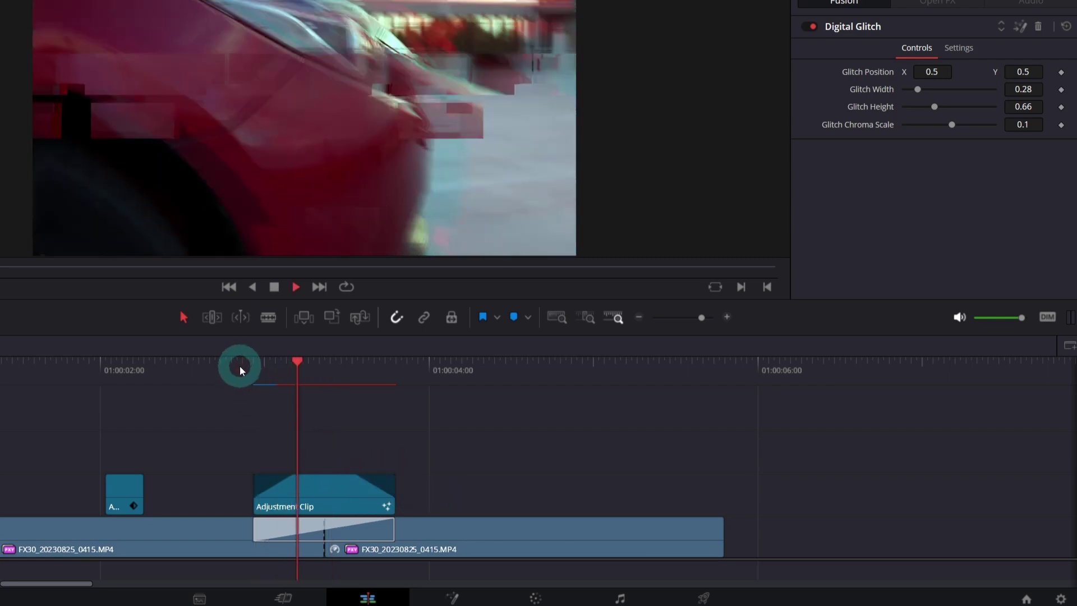
Step: Replay the glitched transition and set the effect's Glitch Height to 0.0
{"action": "left_click", "coordinate": [231, 368]}
{"action": "key", "text": "space"}
{"action": "left_click", "coordinate": [542, 528]}
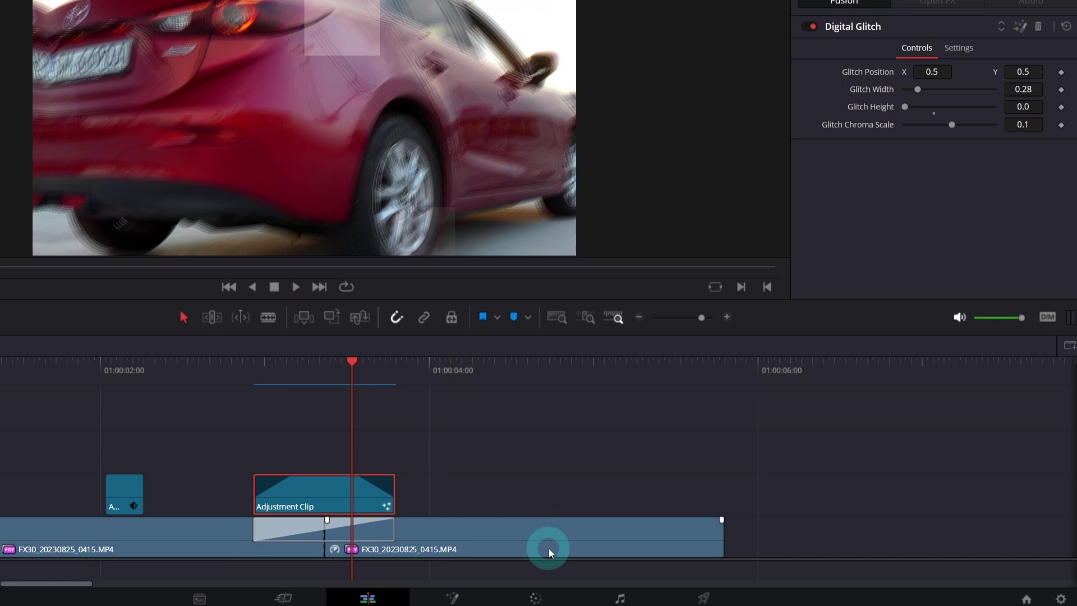
Step: Copy the Camera Shake transition to the end of the car clip and shorten it to 17 frames
{"action": "left_click", "coordinate": [378, 527]}
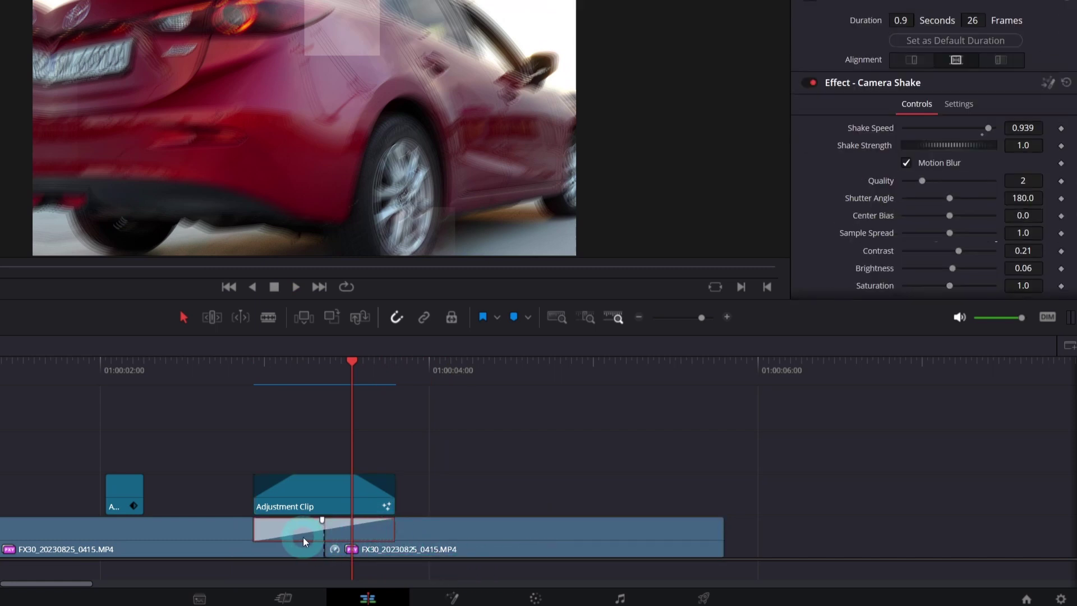
{"action": "left_click_drag", "start_coordinate": [369, 527], "coordinate": [697, 533]}
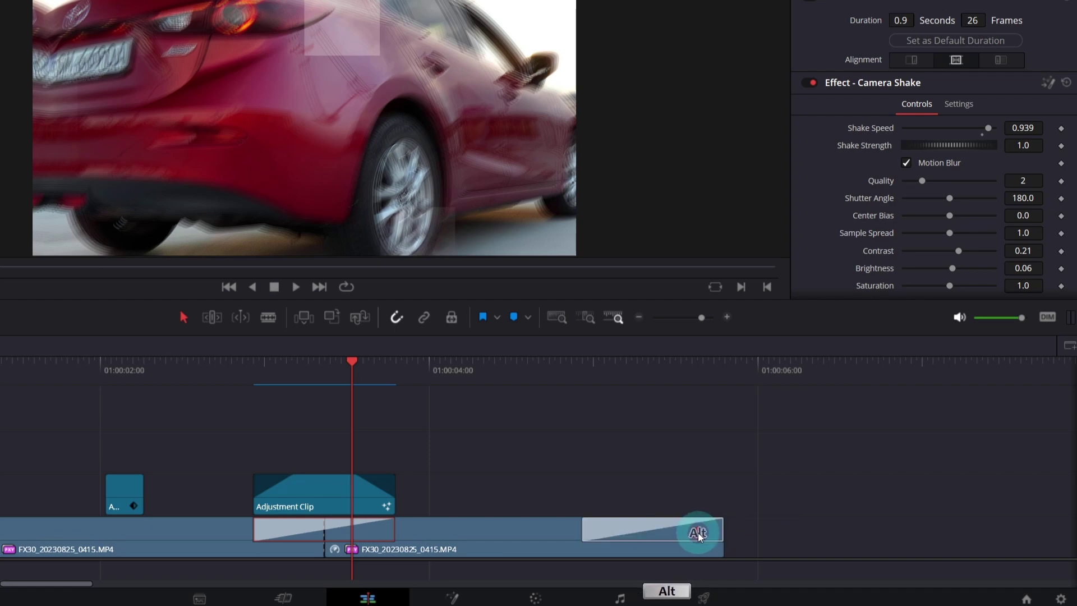
{"action": "left_click", "coordinate": [603, 518]}
{"action": "left_click_drag", "start_coordinate": [586, 528], "coordinate": [632, 533]}
{"action": "left_click", "coordinate": [617, 382]}
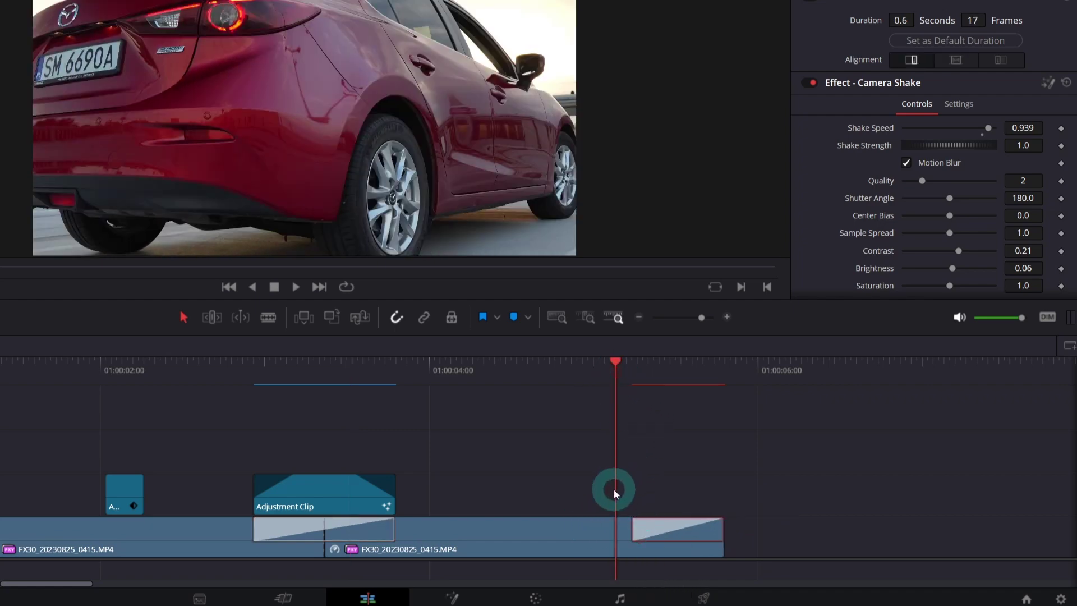
{"action": "key", "text": "space"}
{"action": "left_click", "coordinate": [603, 379]}
{"action": "left_click", "coordinate": [604, 379]}
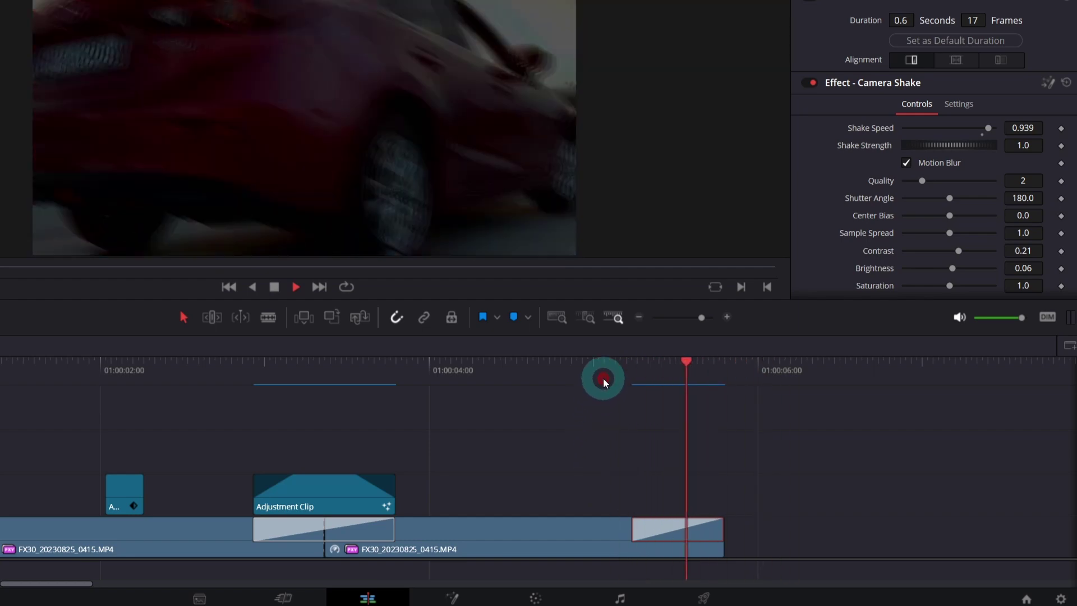
{"action": "key", "text": "space"}
Step: Set the contrast of the Camera Shake transition on the middle cut to 0.283 and play it back
{"action": "left_click", "coordinate": [280, 536]}
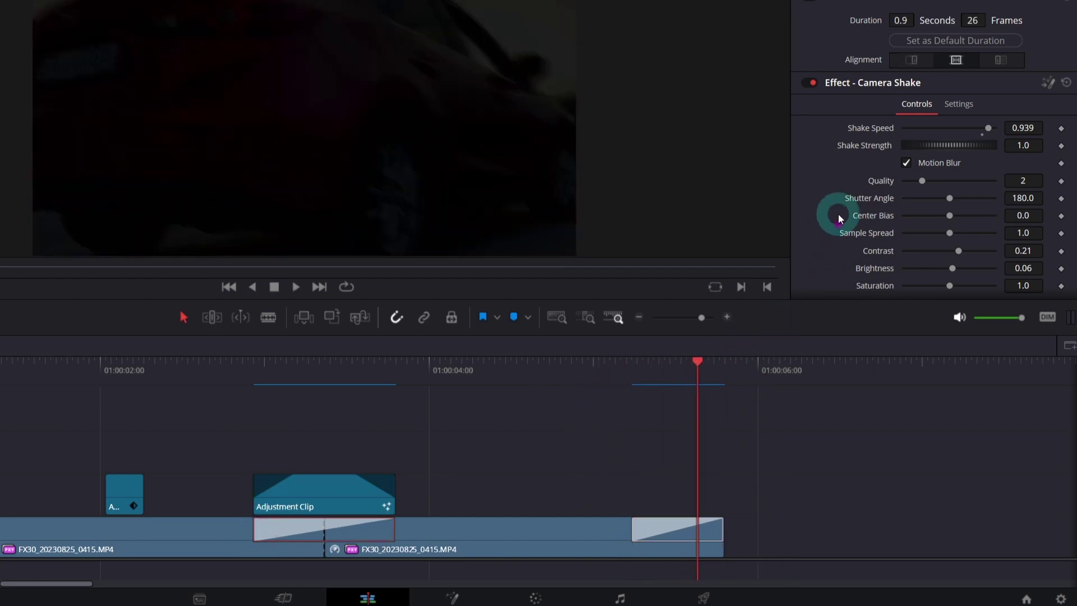
{"action": "left_click_drag", "start_coordinate": [1014, 251], "coordinate": [1057, 248]}
{"action": "left_click", "coordinate": [271, 370]}
{"action": "key", "text": "space"}
{"action": "left_click", "coordinate": [257, 370]}
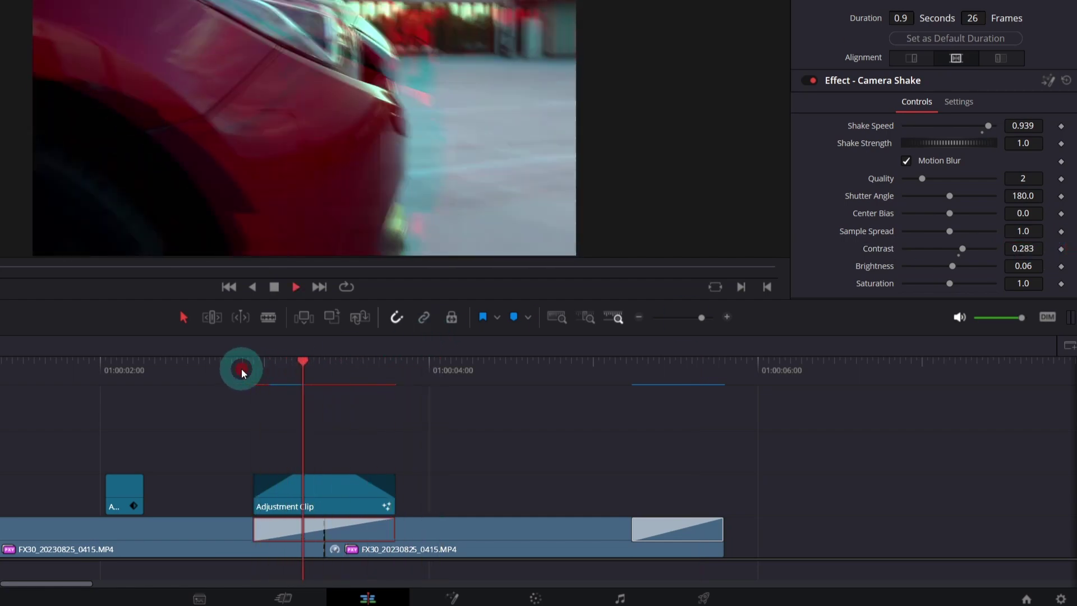
{"action": "left_click", "coordinate": [241, 368]}
{"action": "key", "text": "space"}
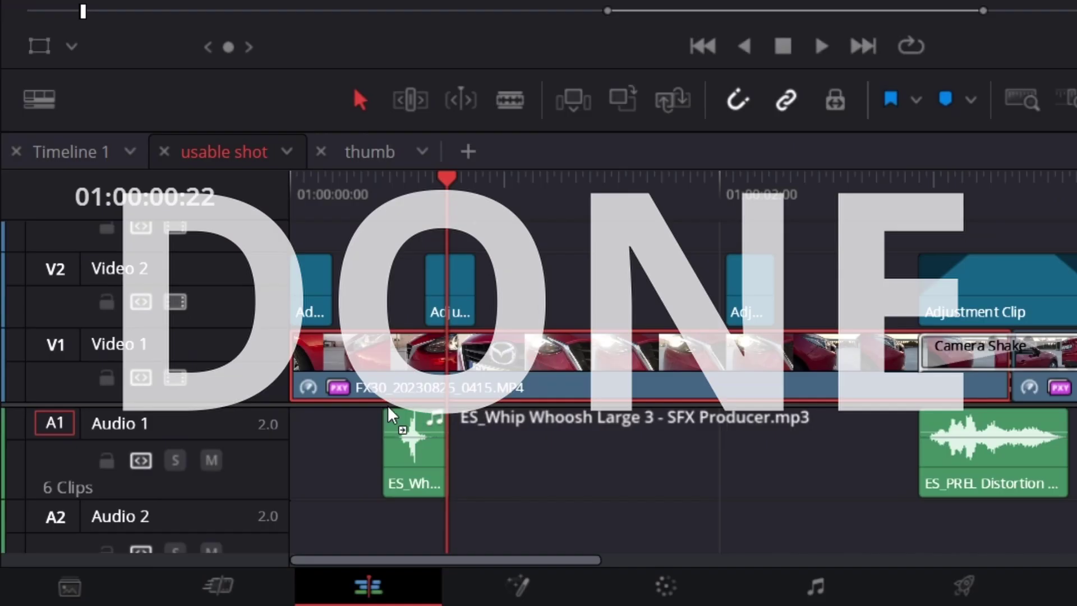
Step: Place the ES_Whip Whoosh Large 3 sound effect on Audio 1 beneath each of the first three adjustment clips
{"action": "left_click_drag", "start_coordinate": [443, 414], "coordinate": [723, 441]}
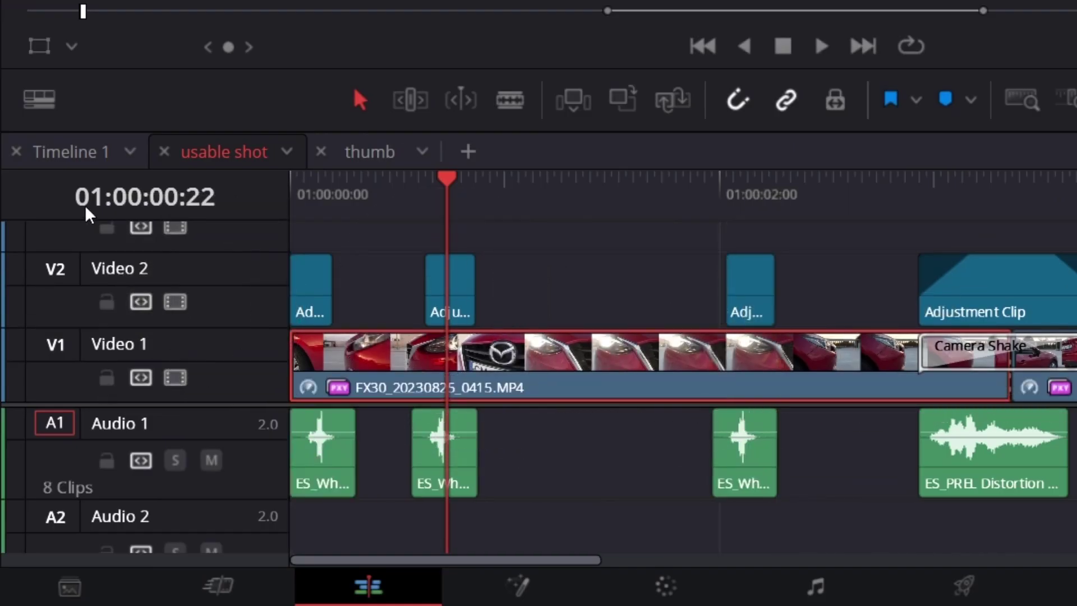